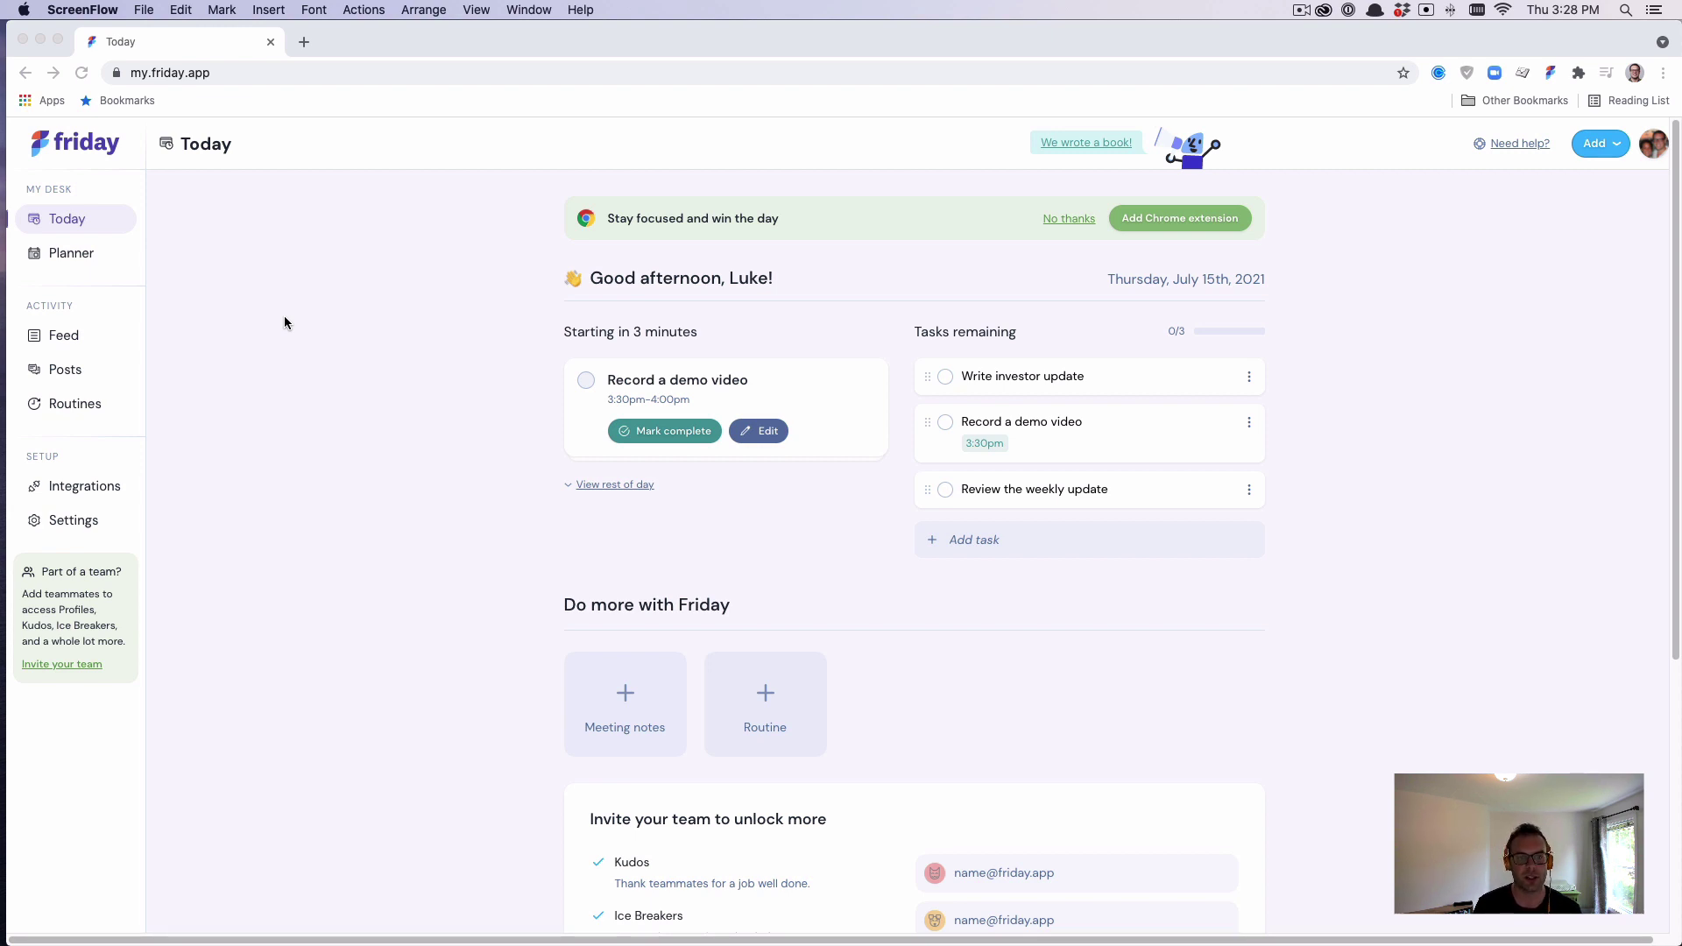
# Expand and collapse the rest of today's schedule a couple of times.
pyautogui.click(633, 462)
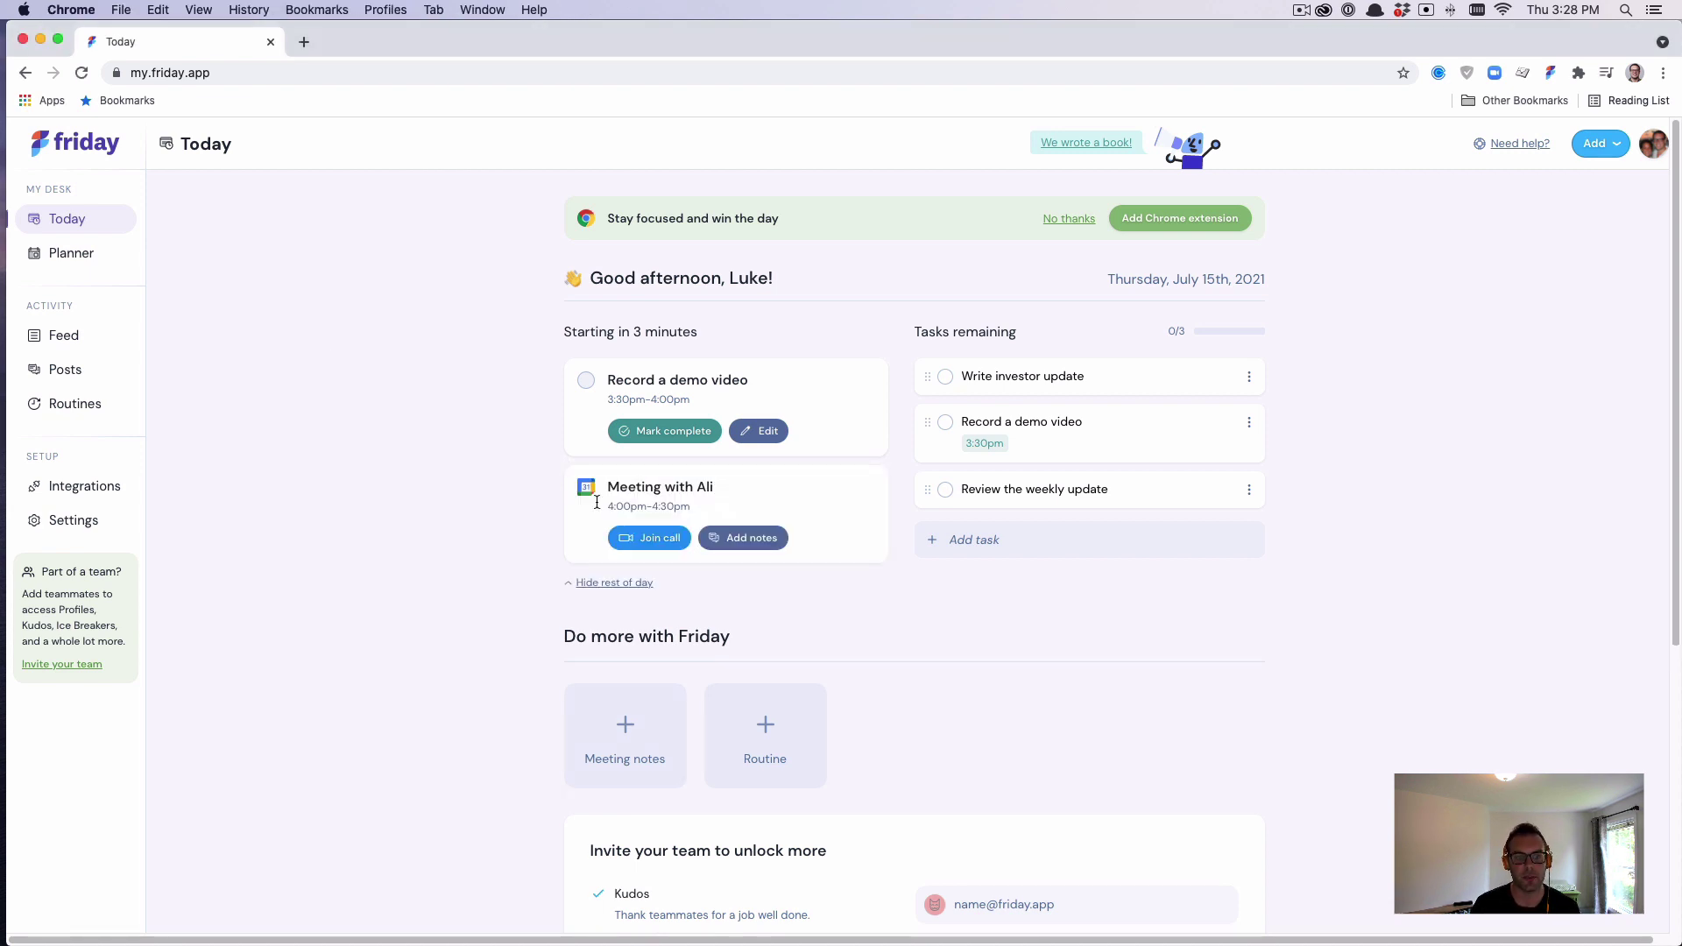
pyautogui.click(604, 583)
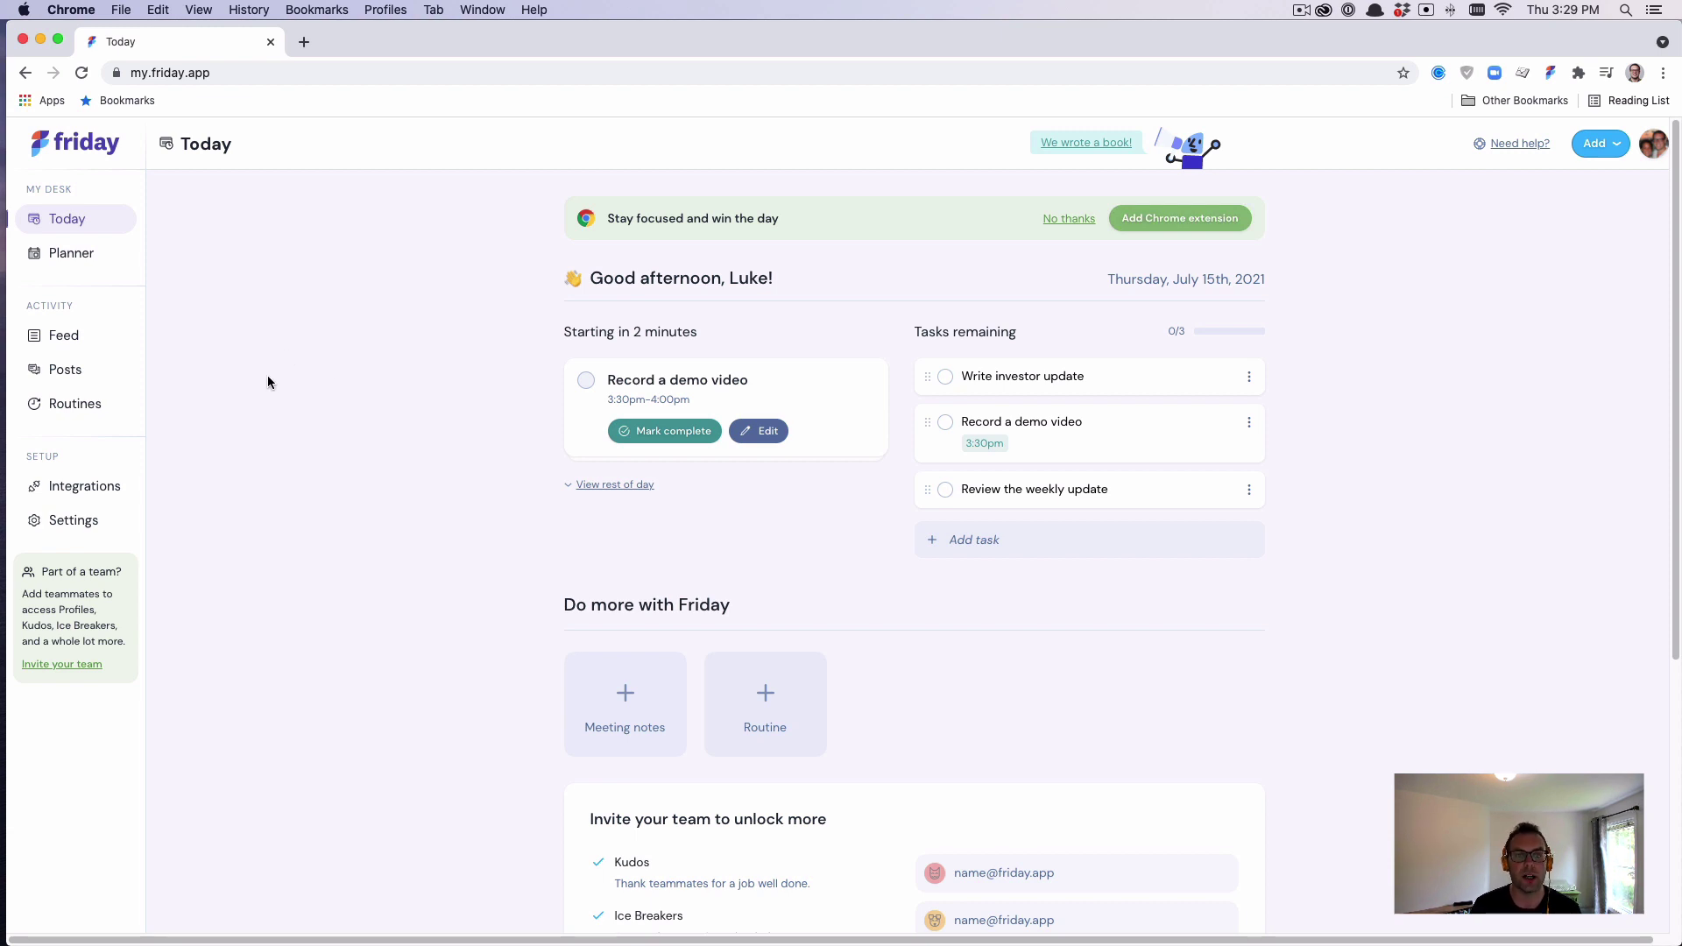
pyautogui.click(616, 484)
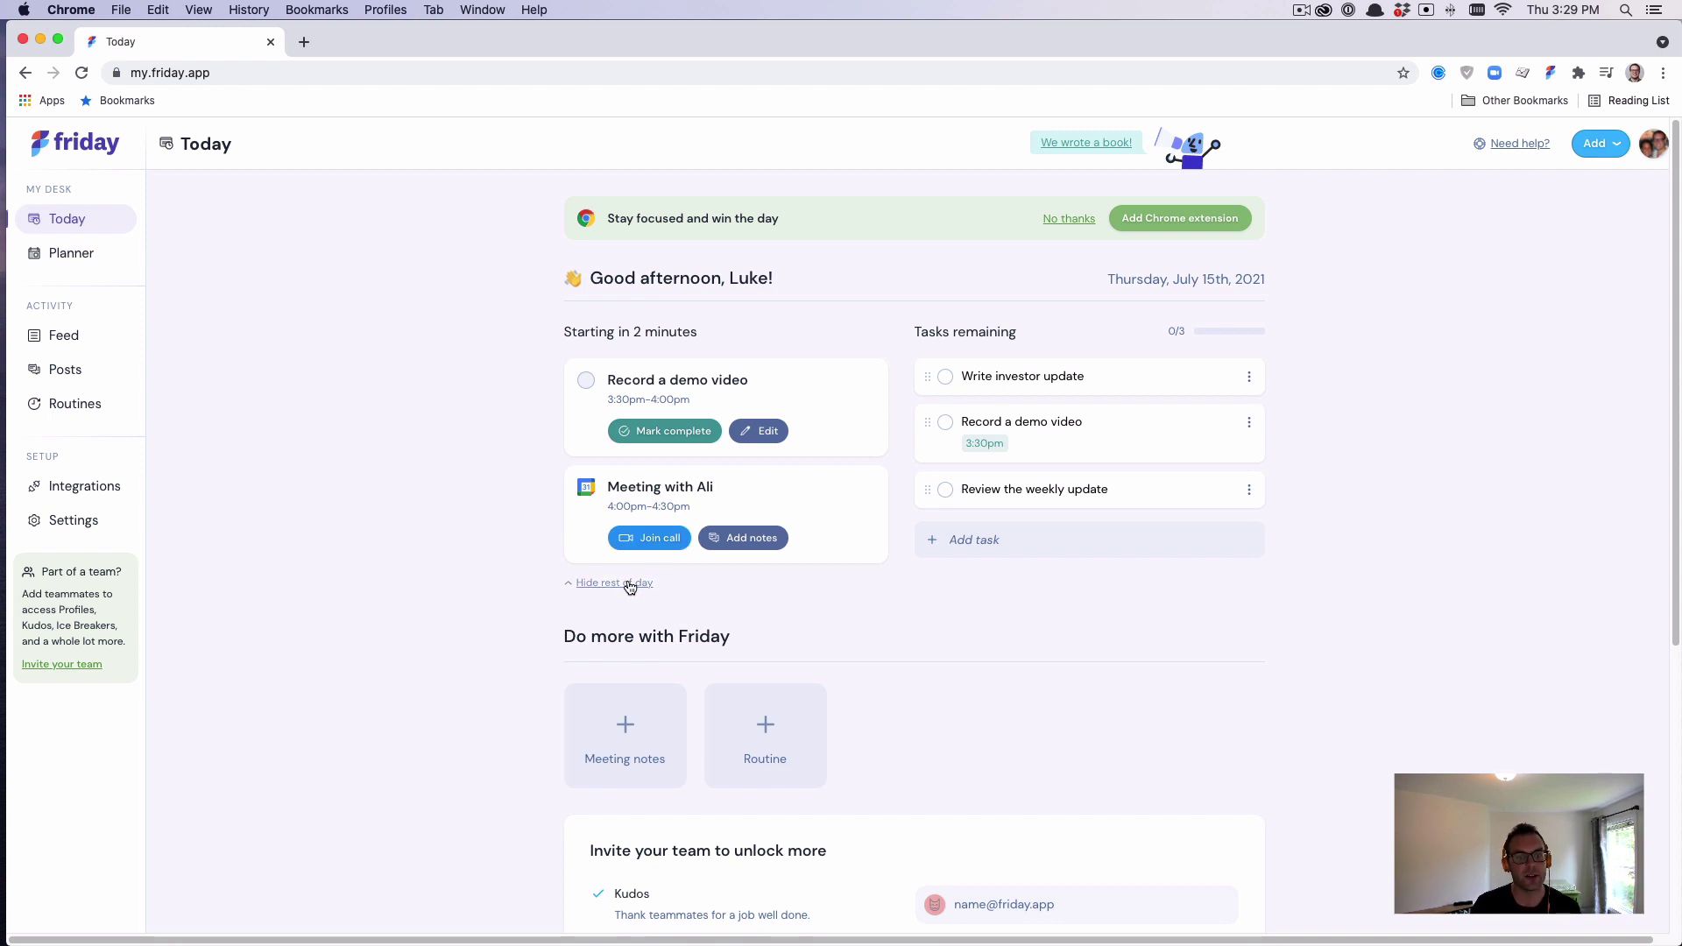
pyautogui.click(630, 584)
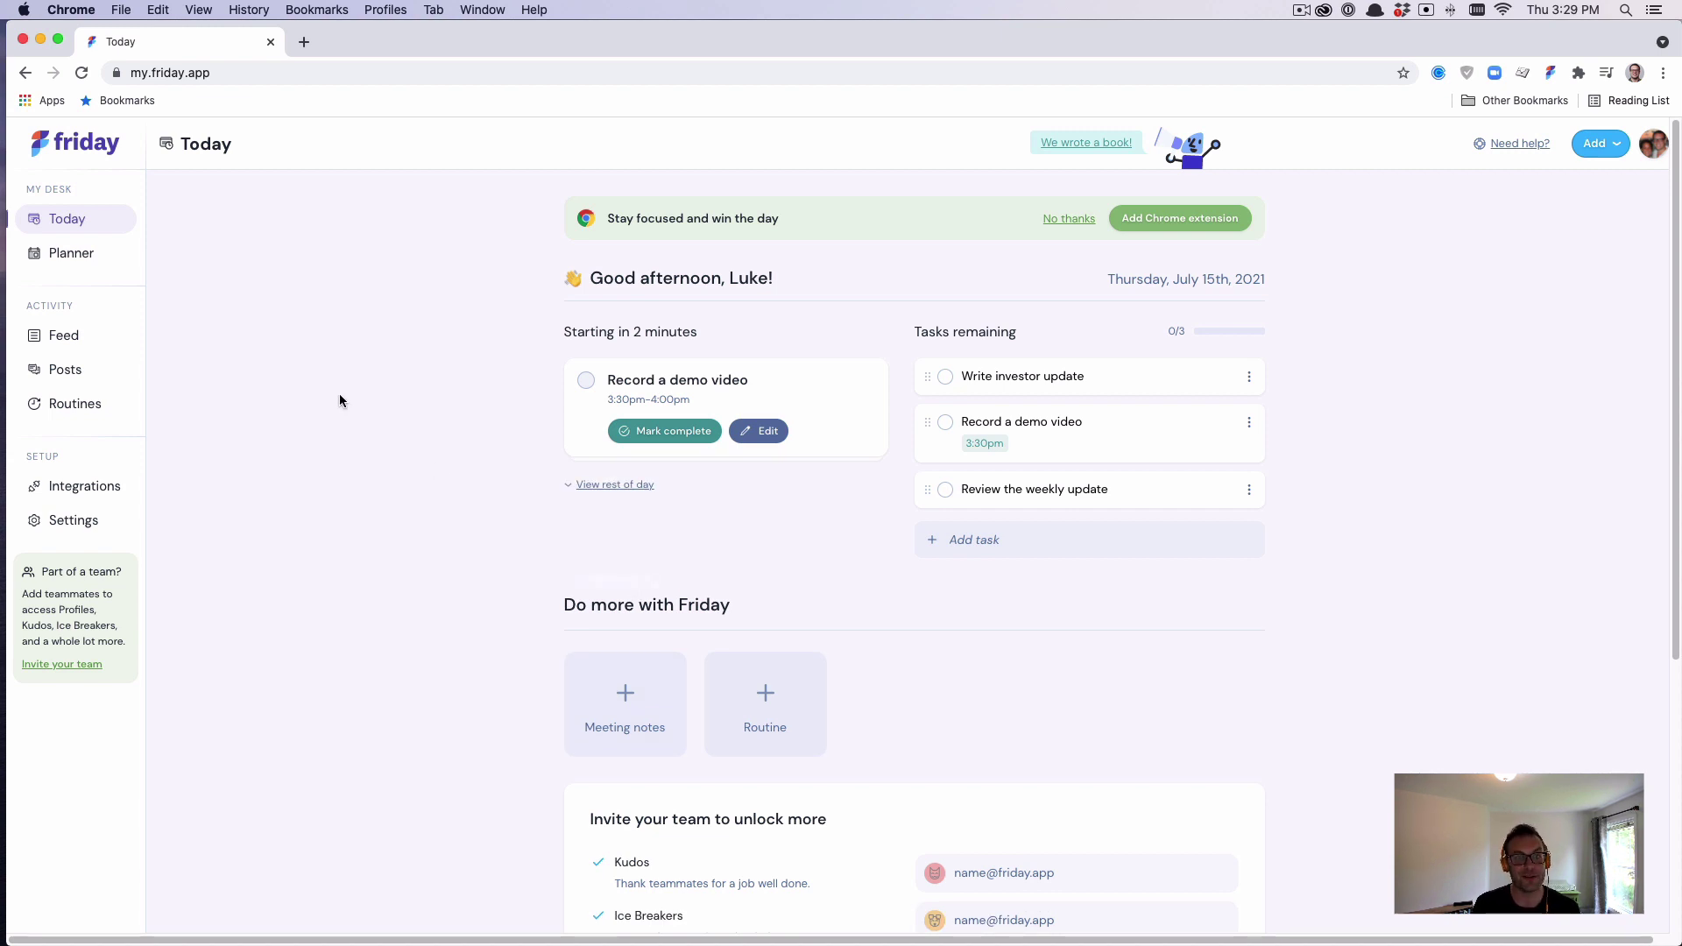
# Start a new agenda item in the weekly Planner, picking Focus Time then returning to the event types.
pyautogui.click(70, 253)
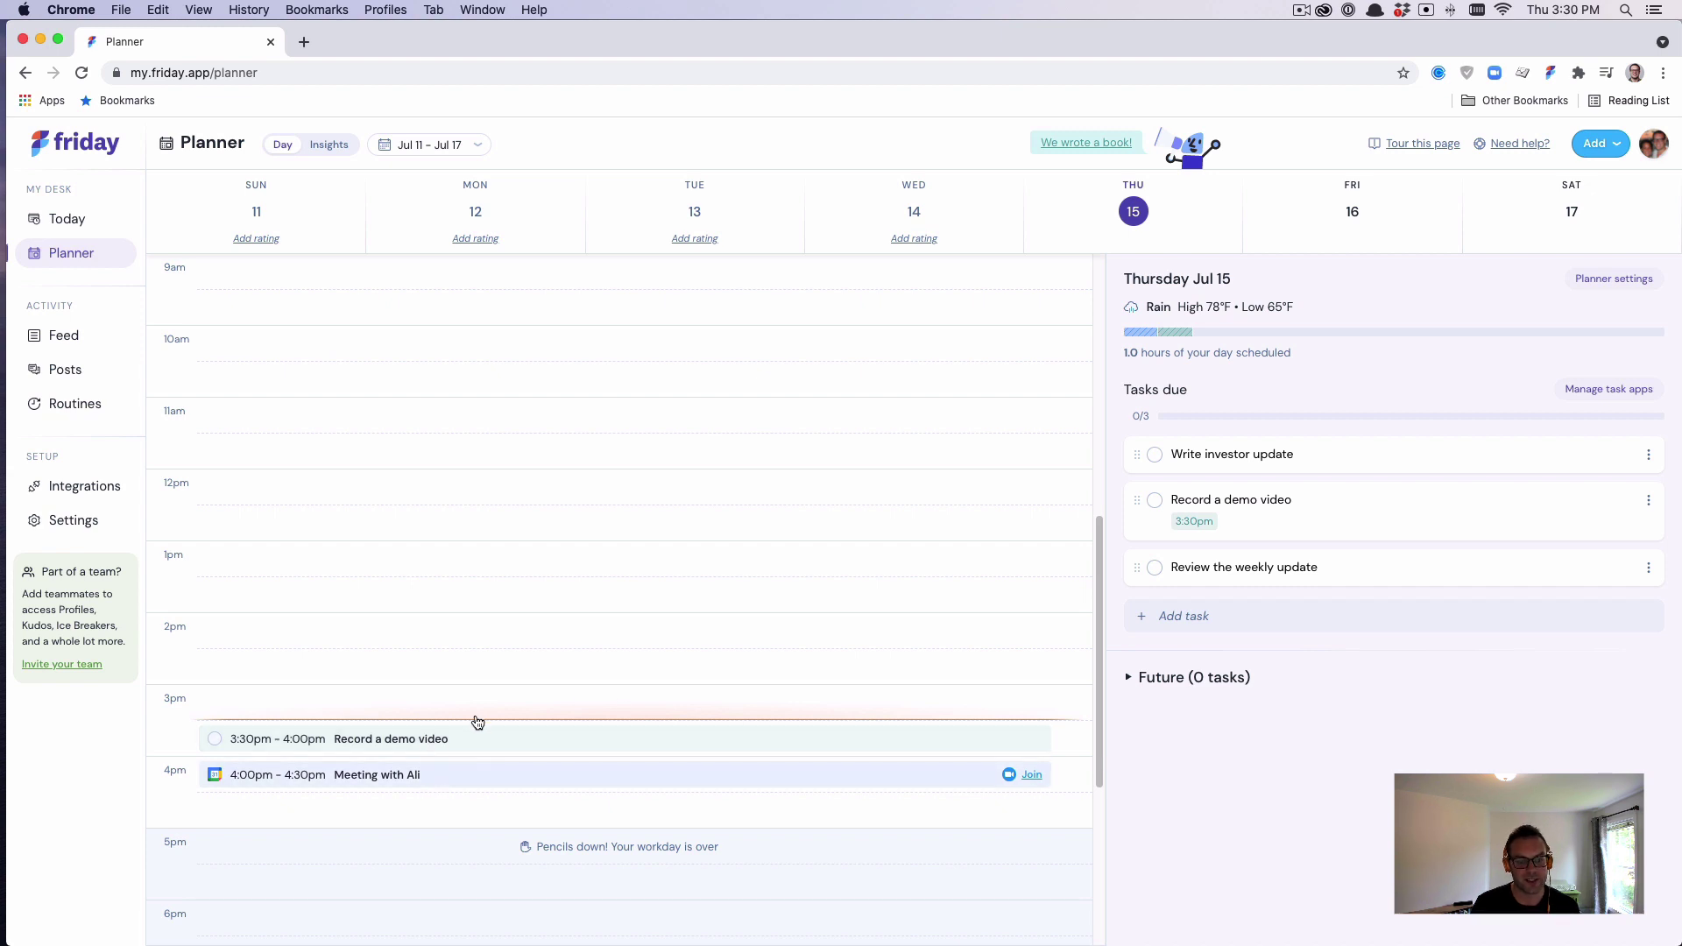
pyautogui.click(483, 817)
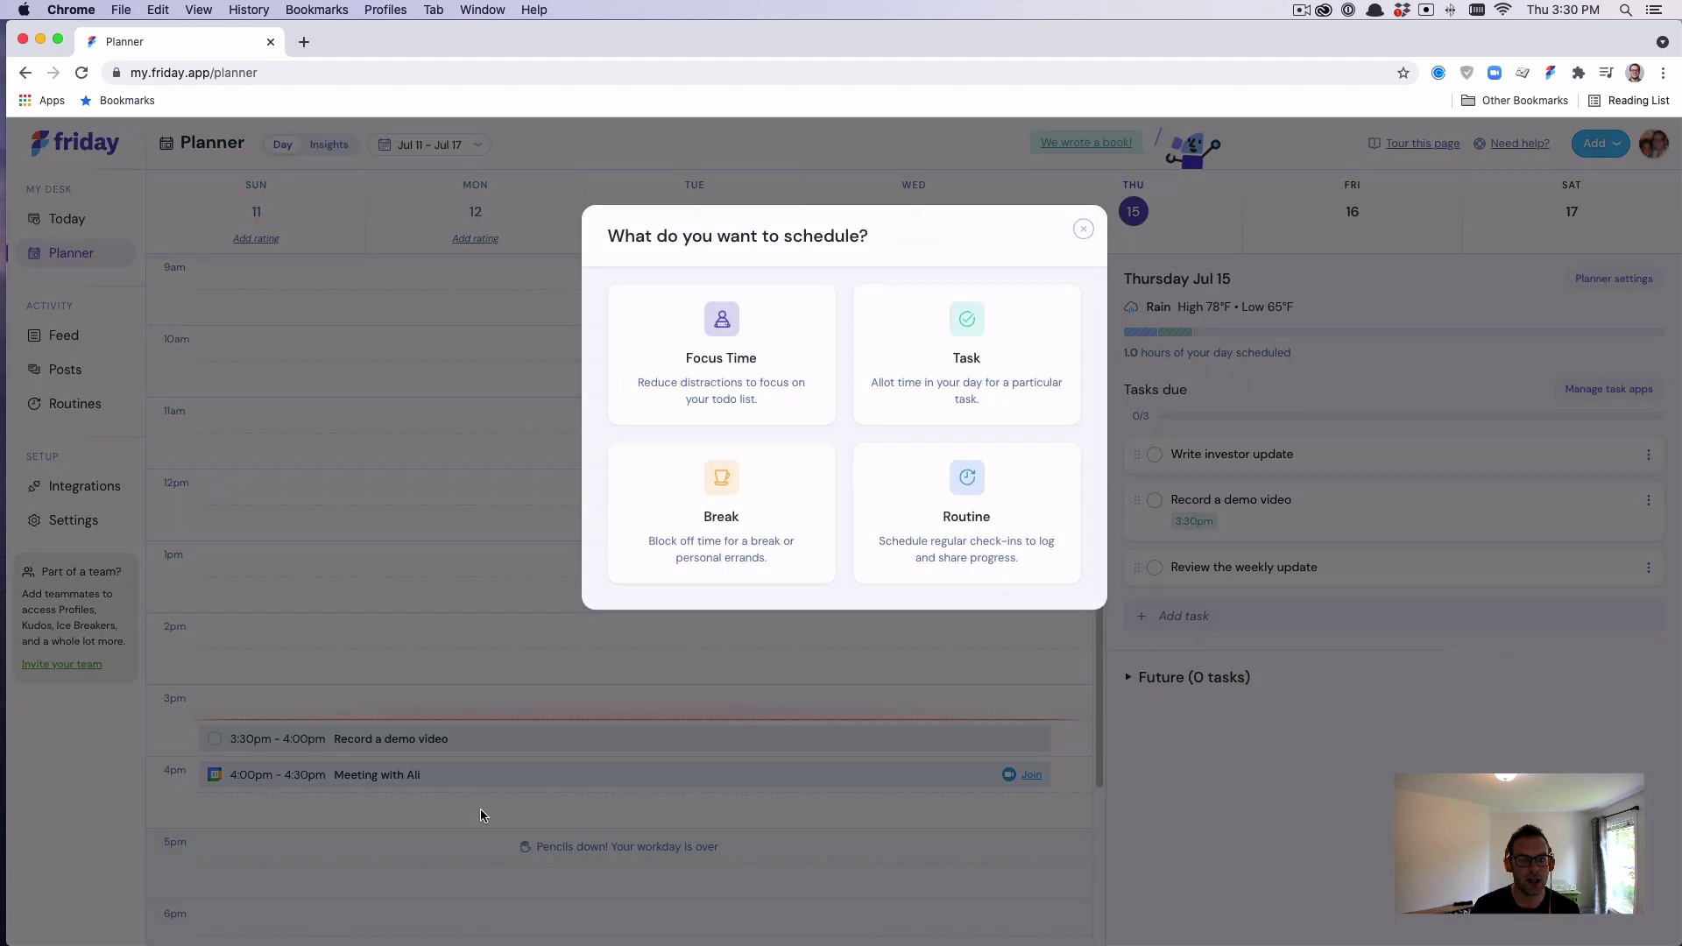
pyautogui.click(763, 348)
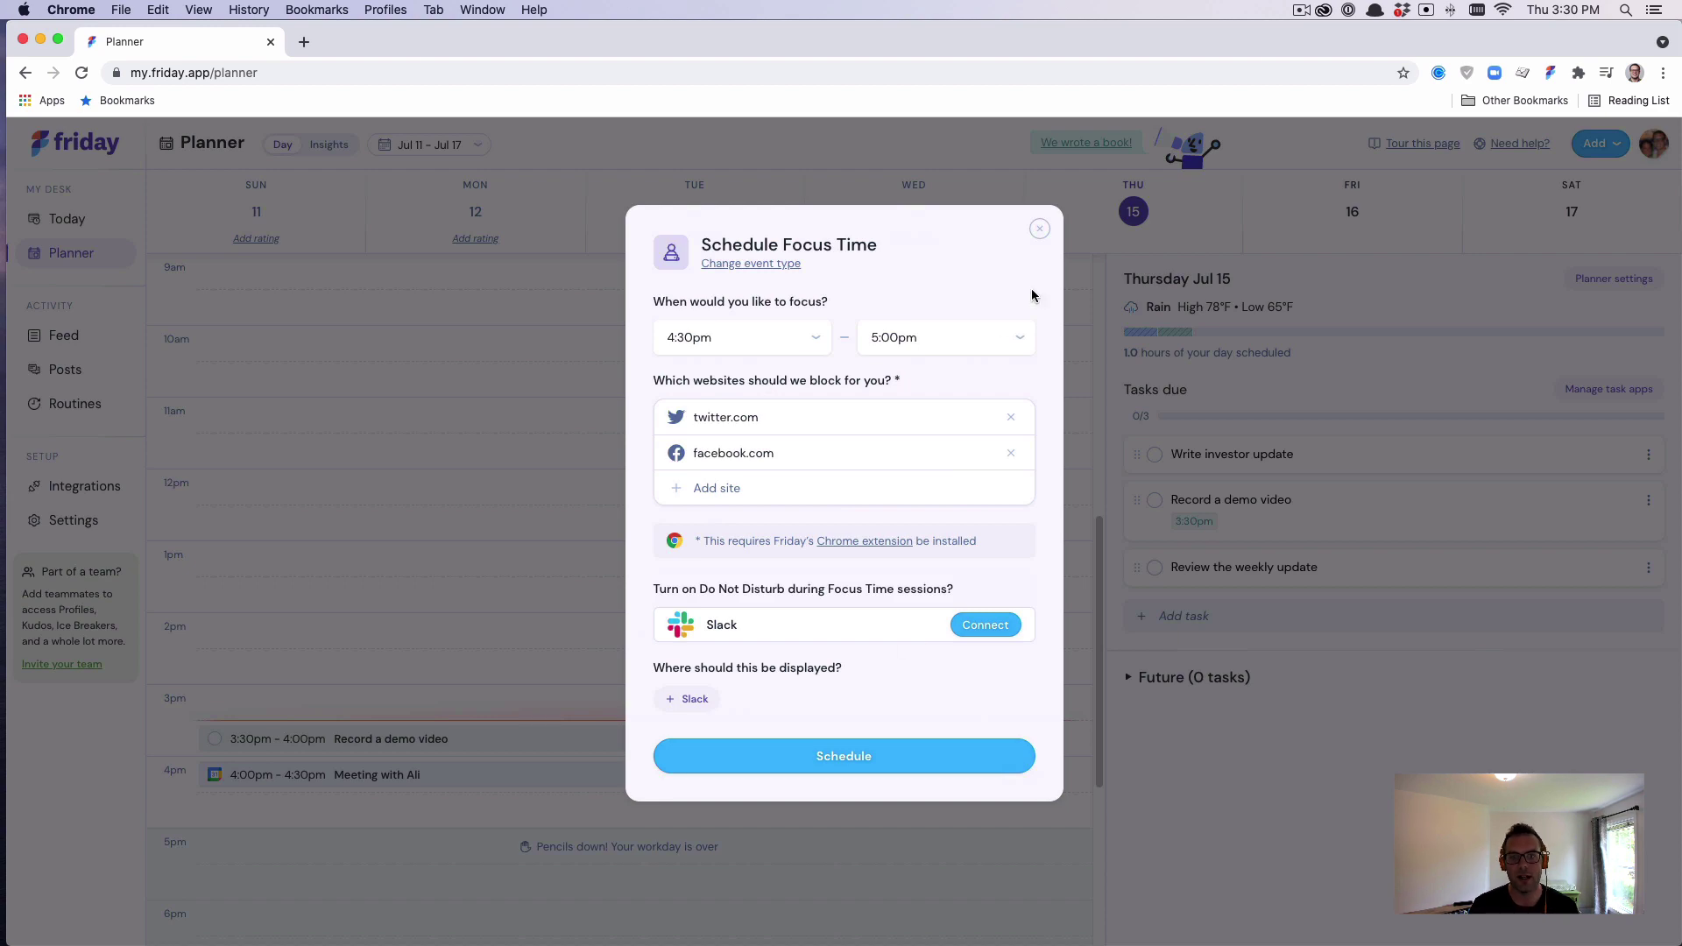
pyautogui.click(755, 266)
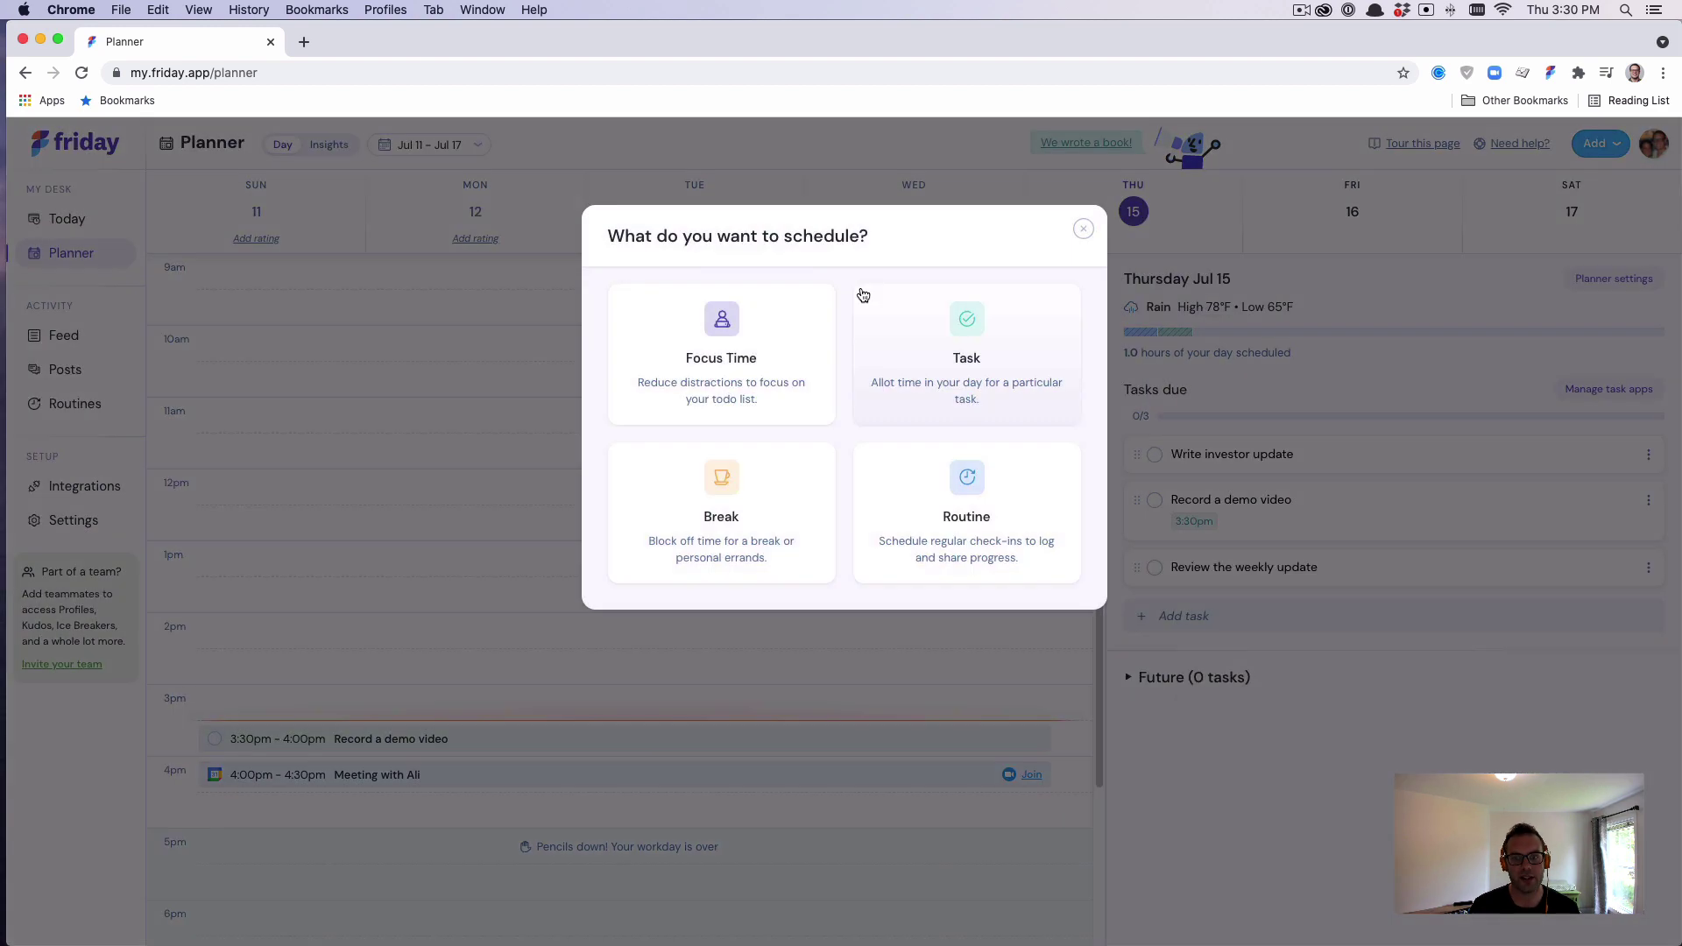
# Schedule Write investor update as a 4:30pm–5:00pm task block, then dismiss the reopened chooser.
pyautogui.click(960, 346)
pyautogui.click(810, 425)
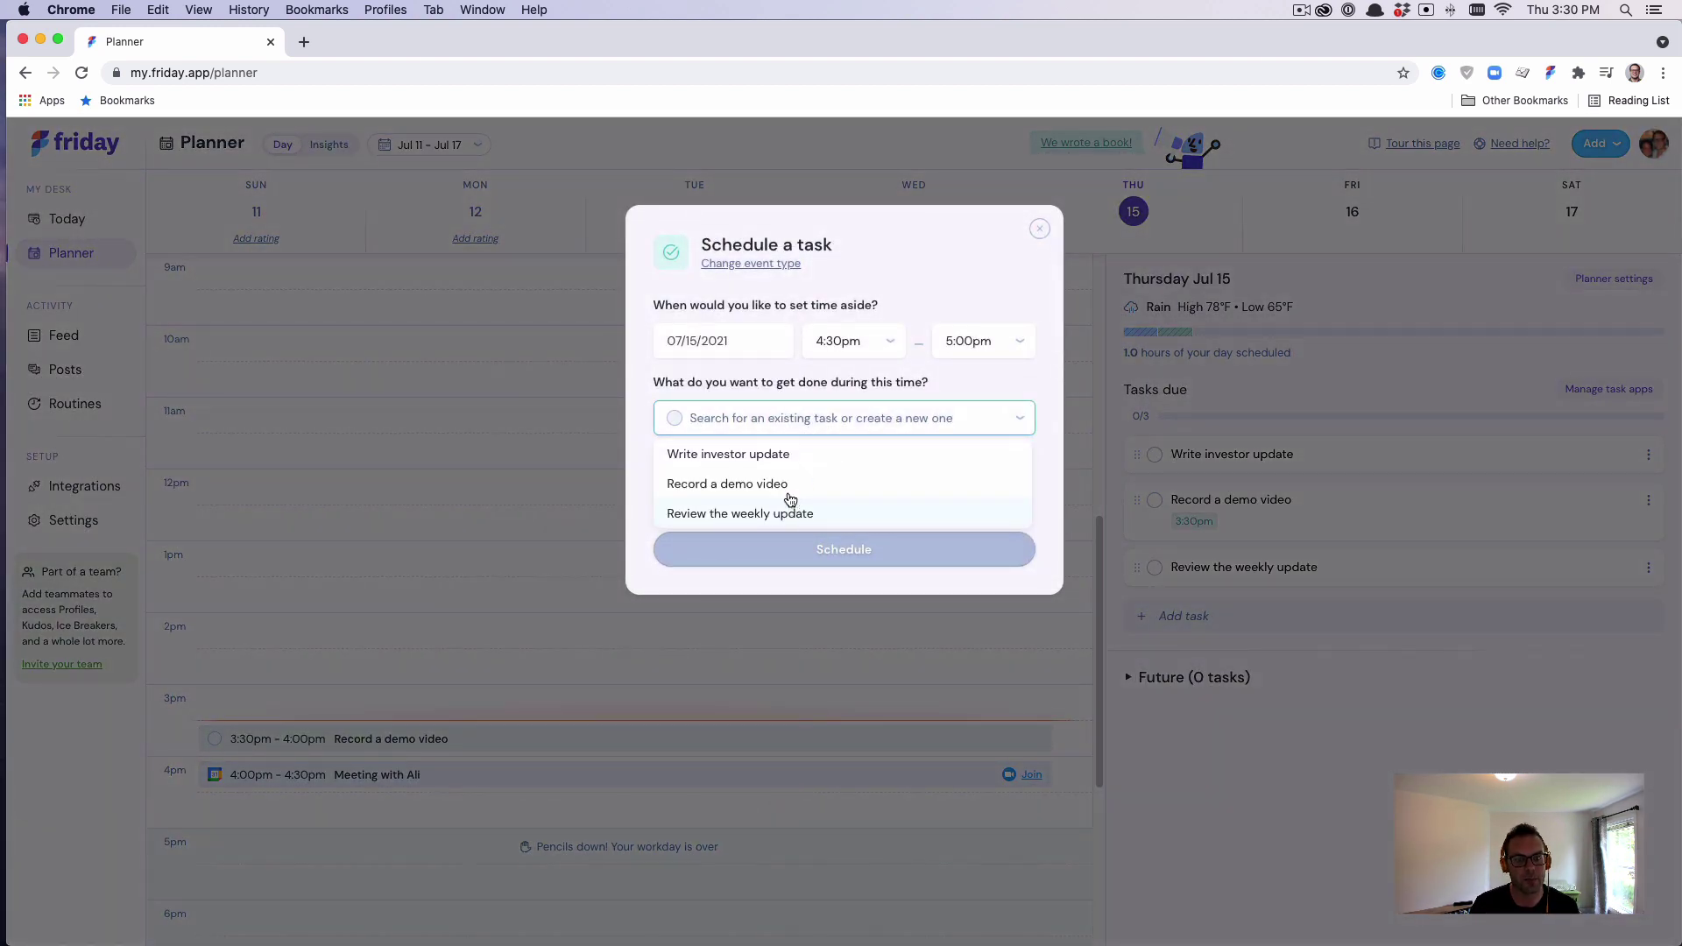
pyautogui.click(778, 457)
pyautogui.click(792, 567)
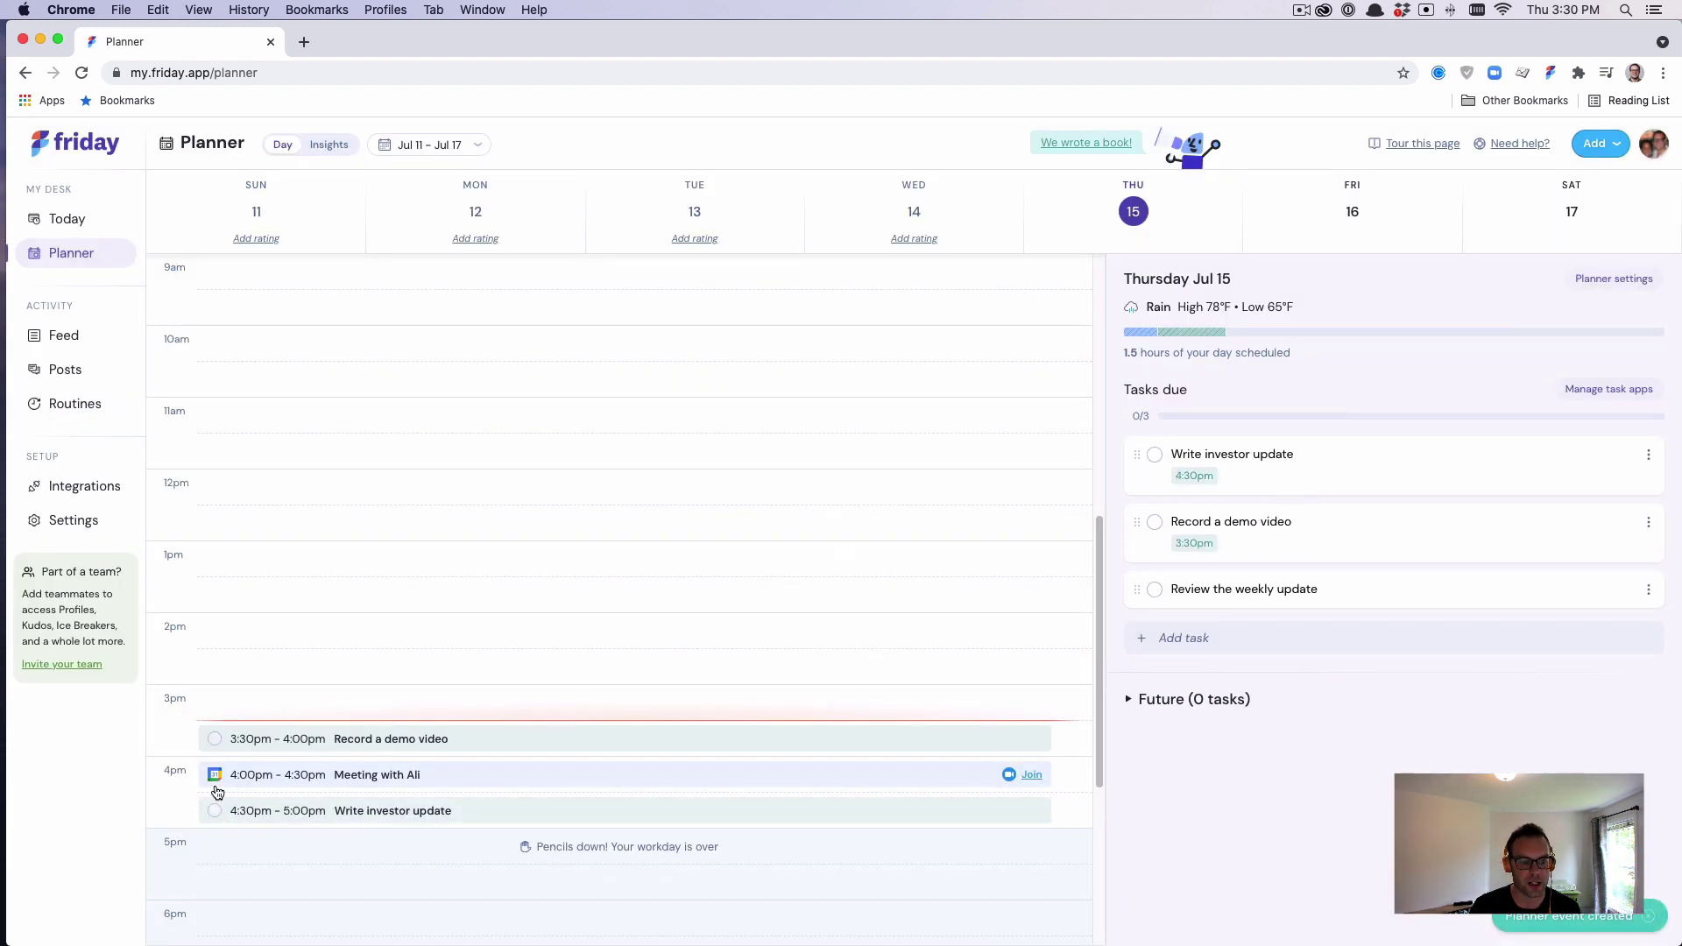
pyautogui.moveTo(417, 648)
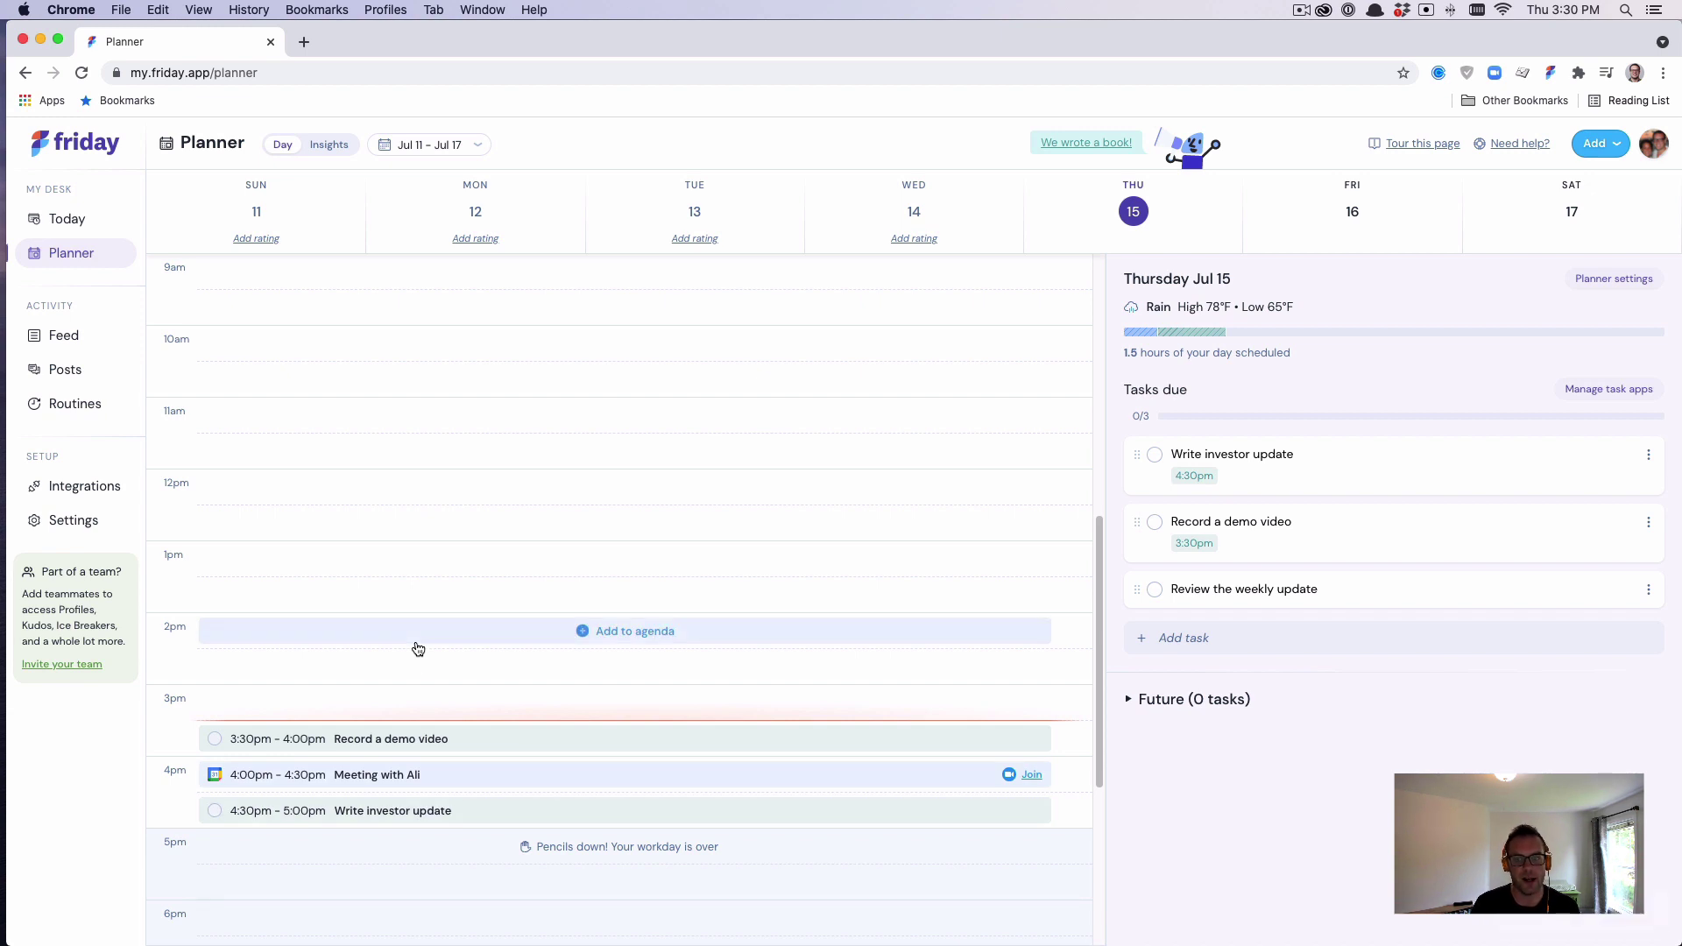
pyautogui.click(664, 707)
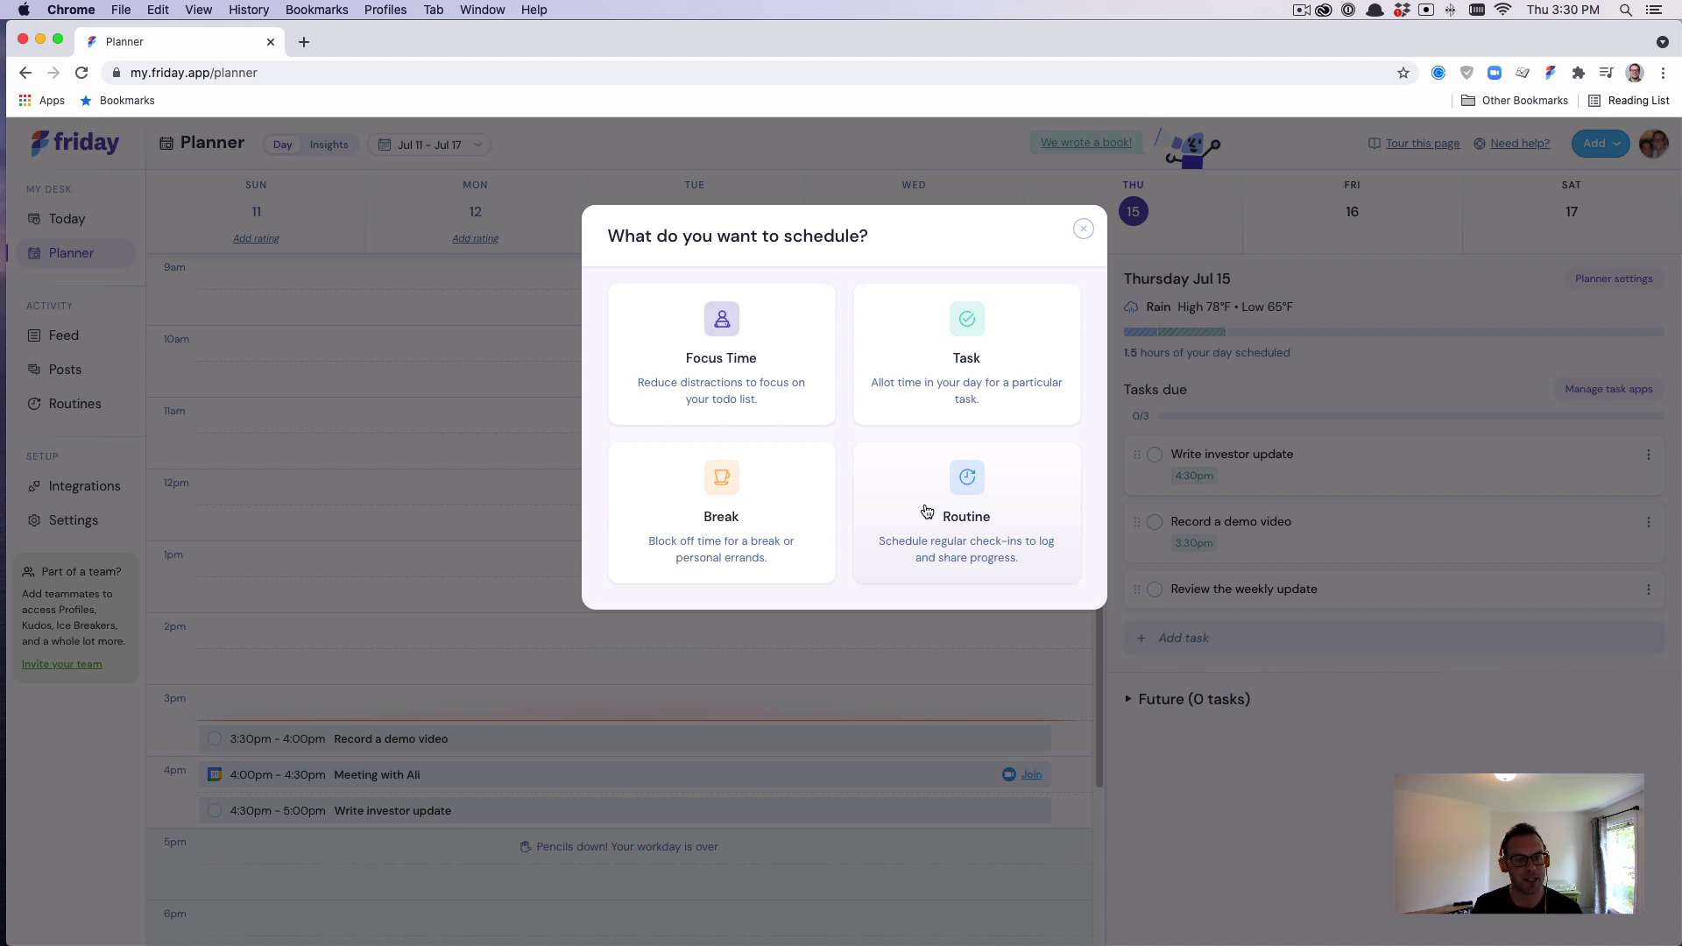
pyautogui.click(1084, 230)
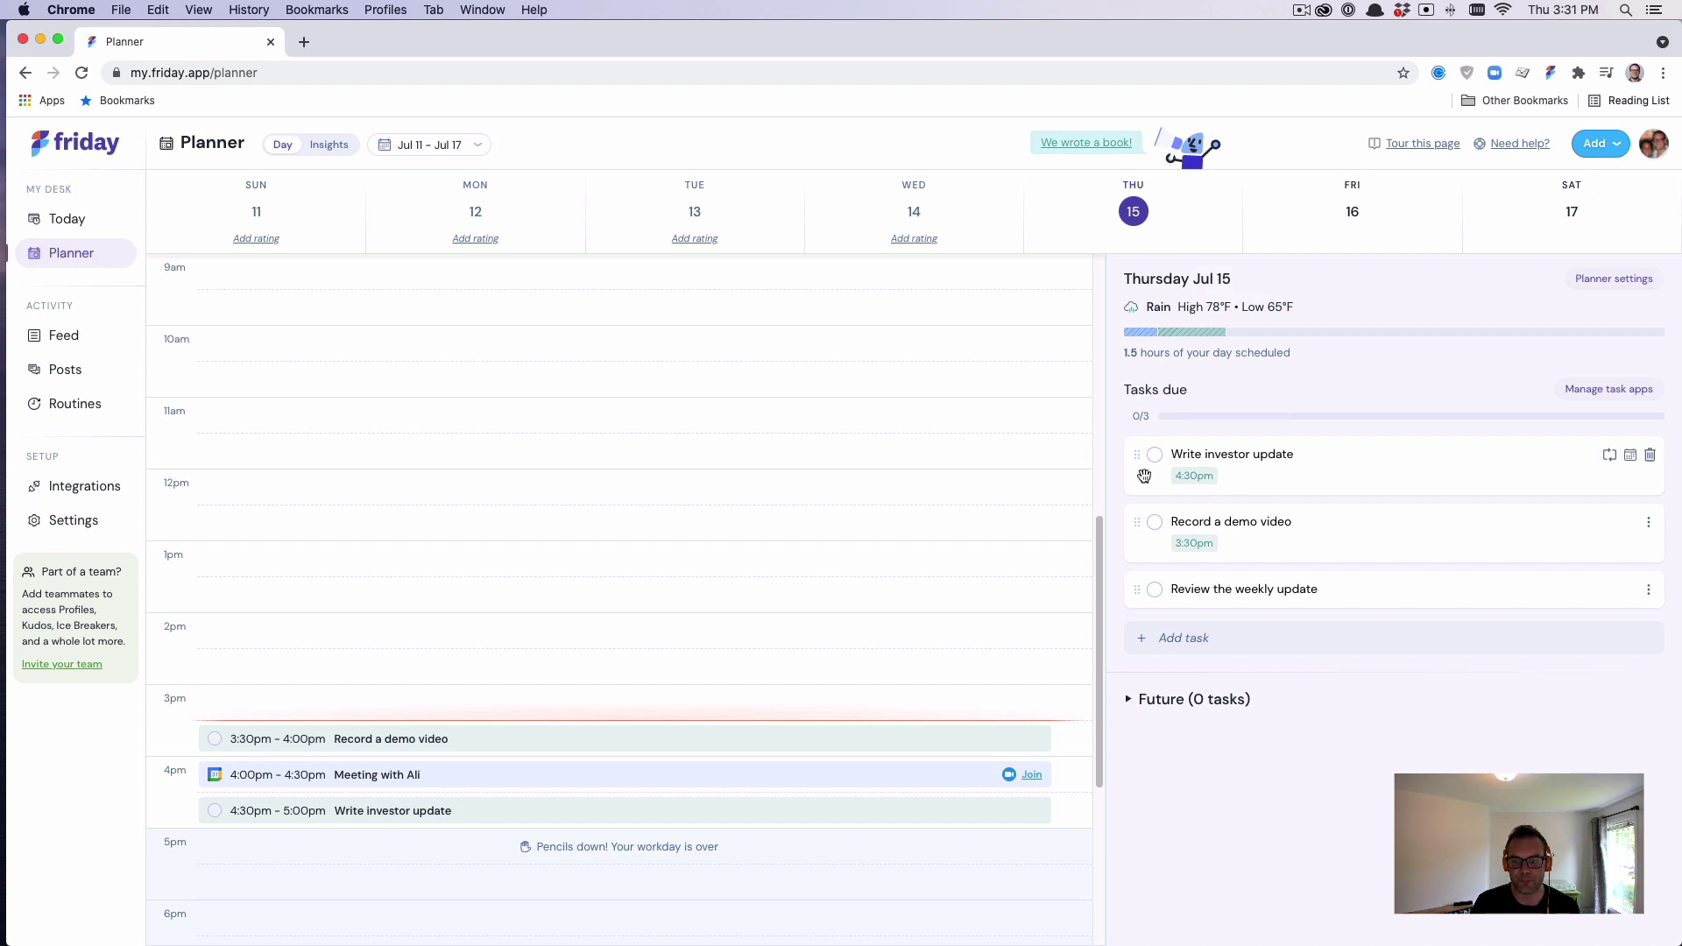
# Schedule Review the weekly update at 3:00pm–3:30pm and add 'Task for another day' under Future.
pyautogui.moveTo(1243, 589)
pyautogui.moveTo(1217, 575); pyautogui.dragTo(892, 701)
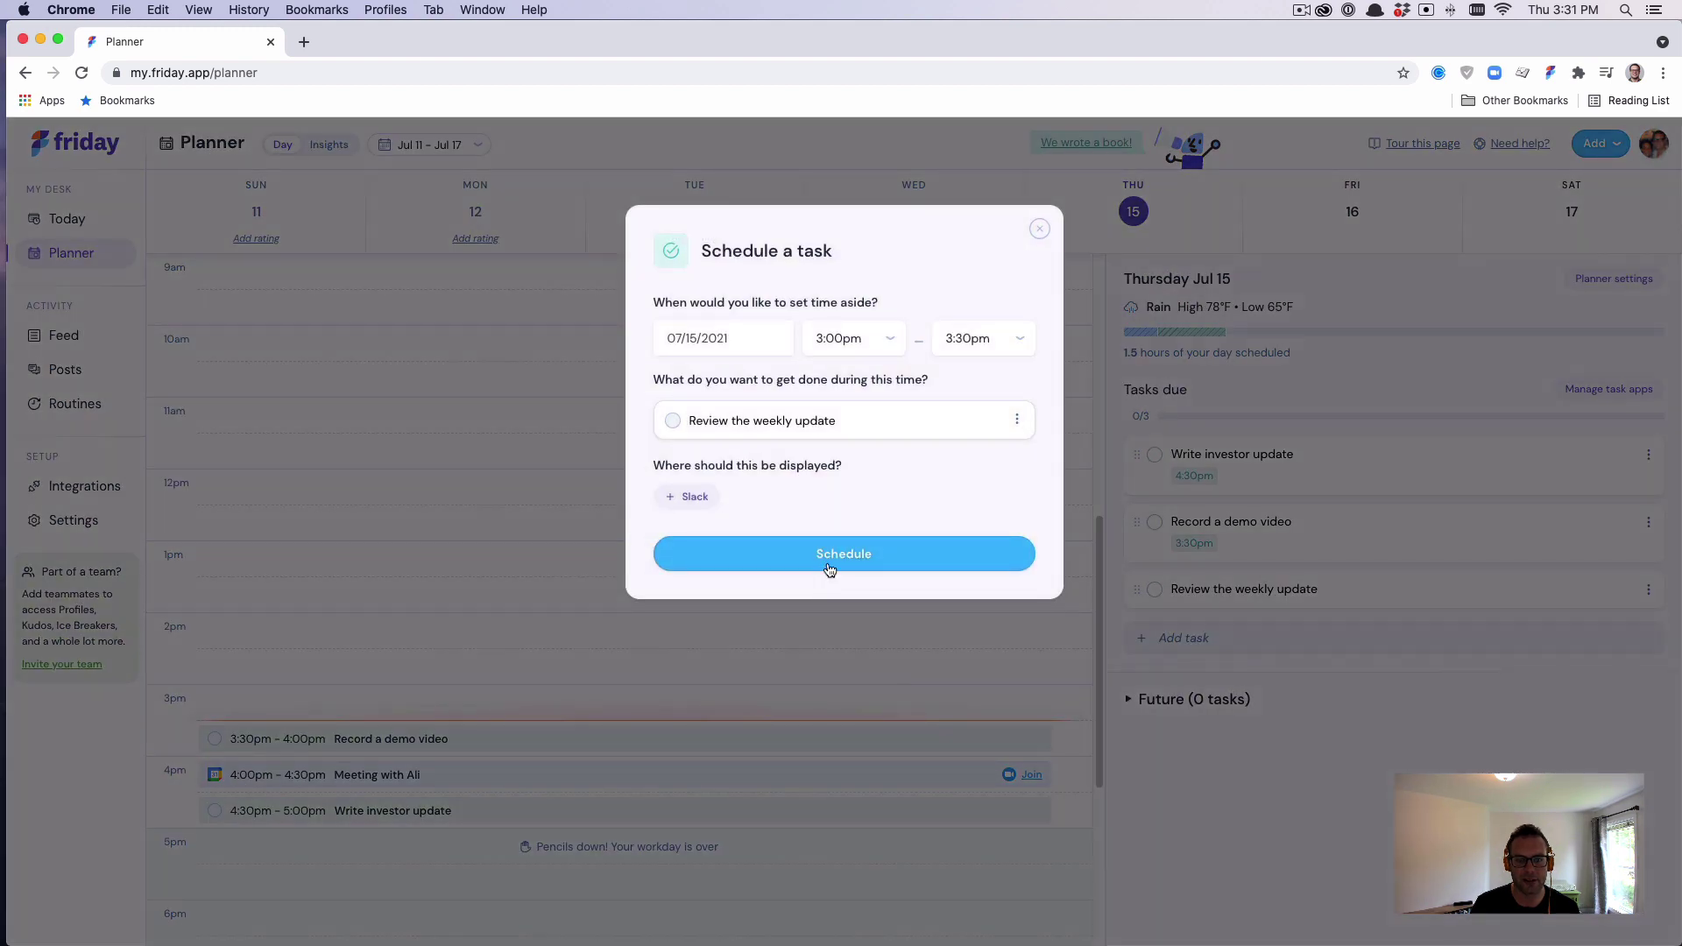
pyautogui.click(841, 554)
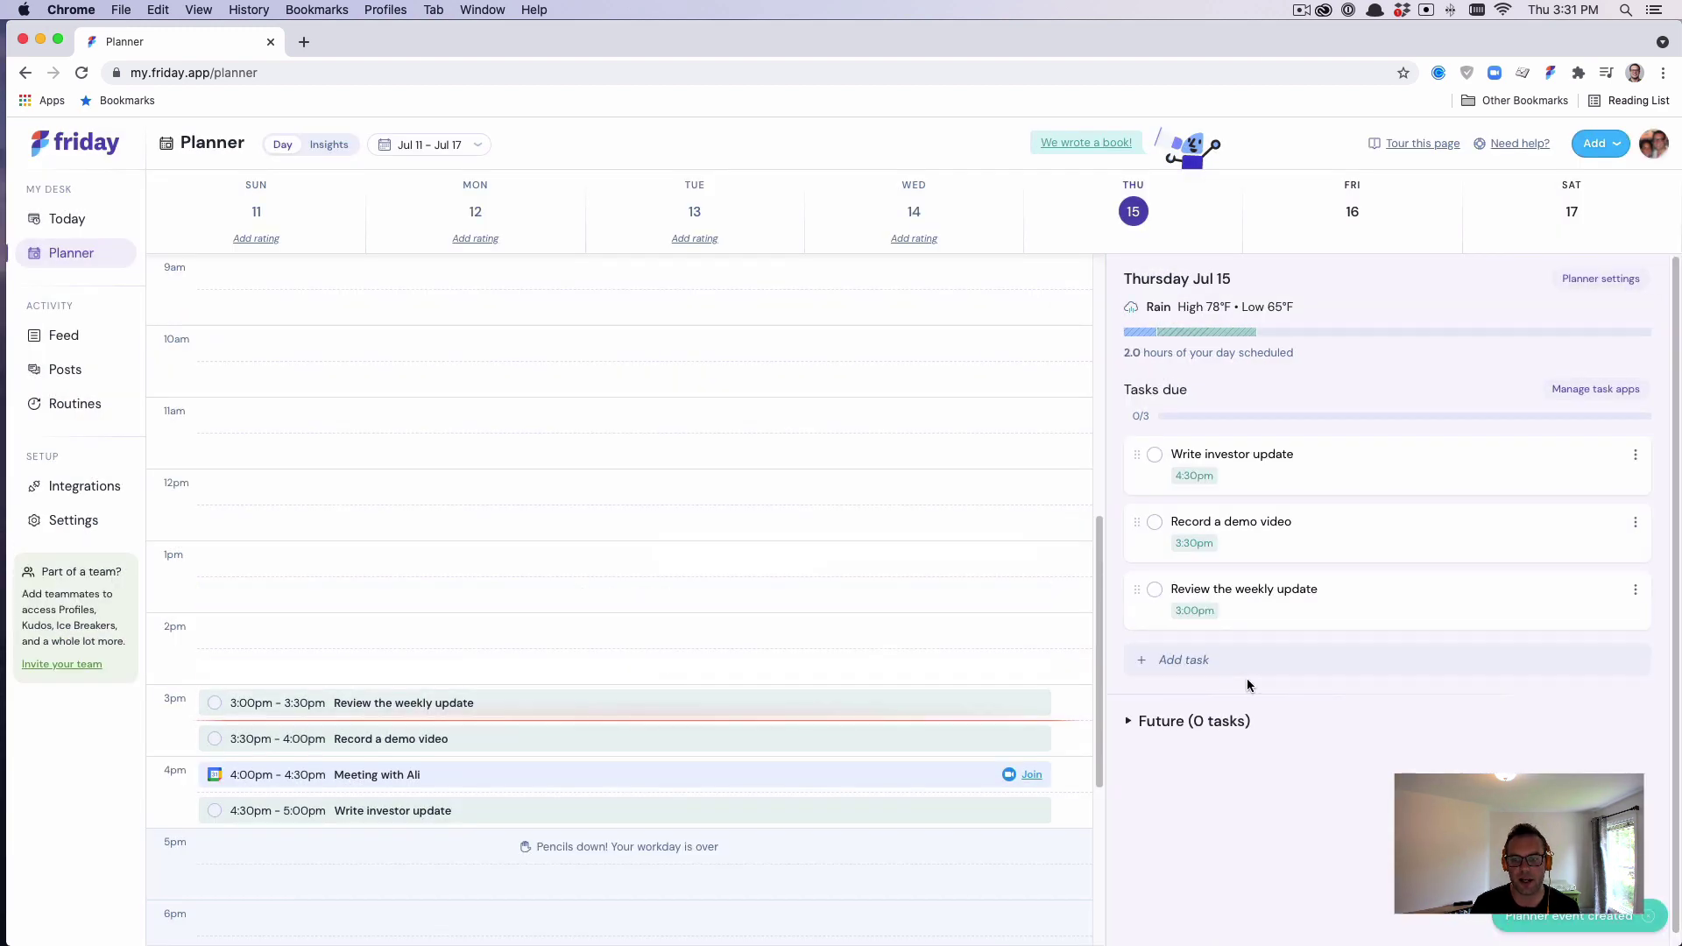
pyautogui.click(1174, 722)
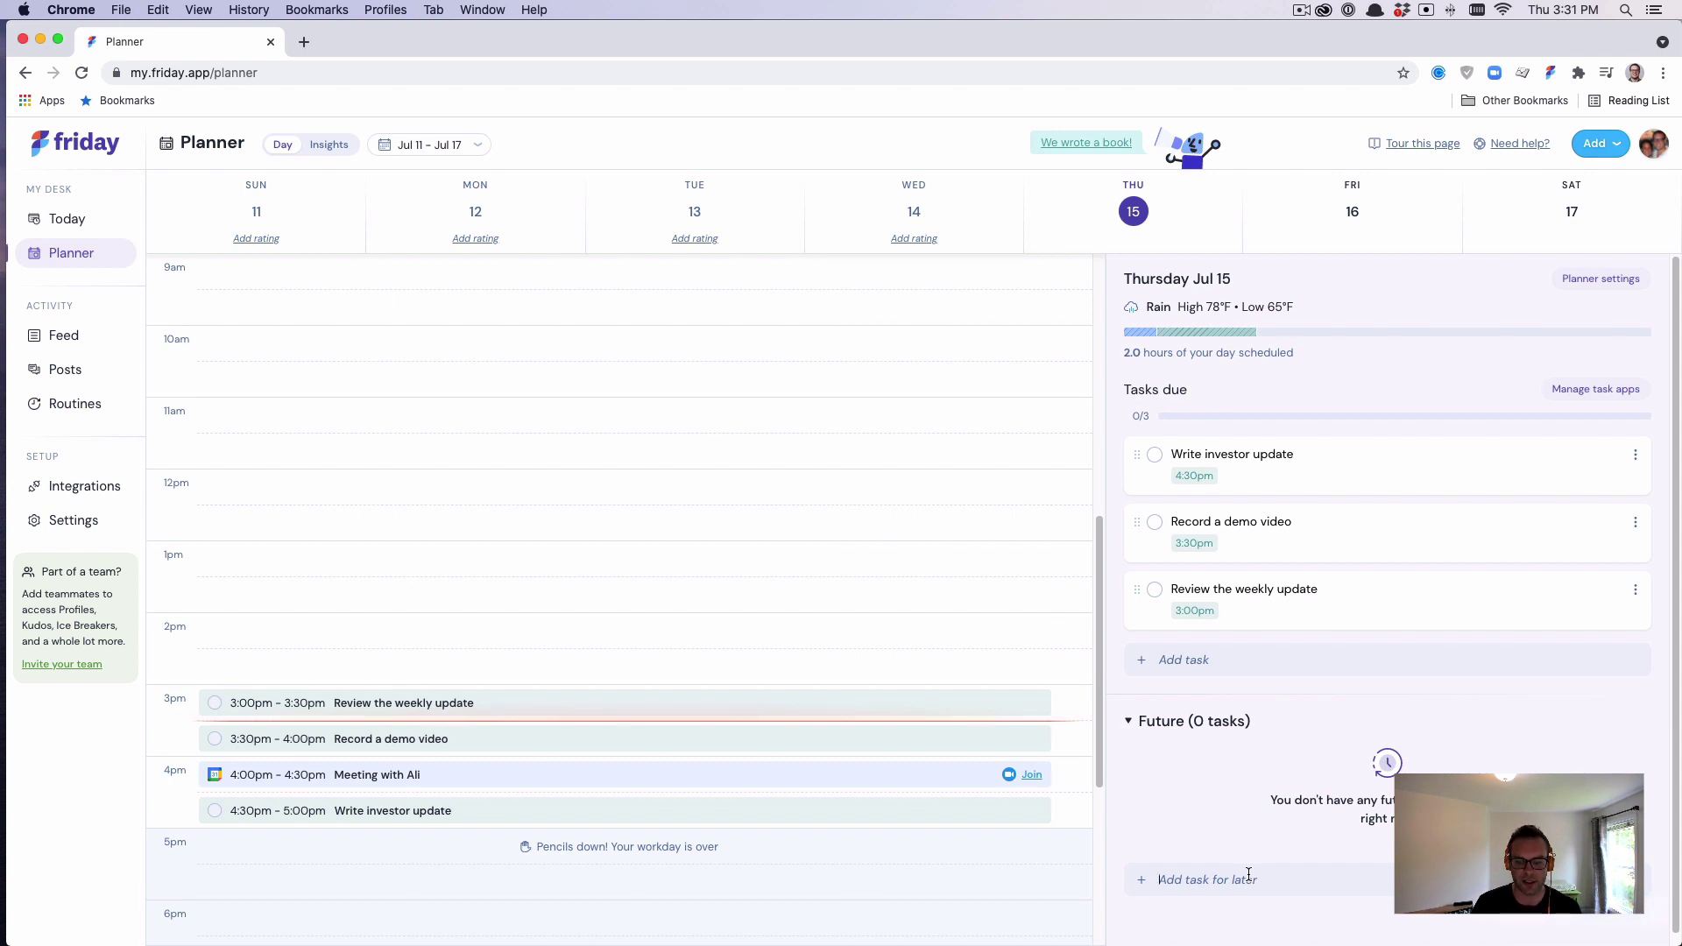
pyautogui.click(1248, 879)
pyautogui.write('Task for another day')
pyautogui.press('Return')
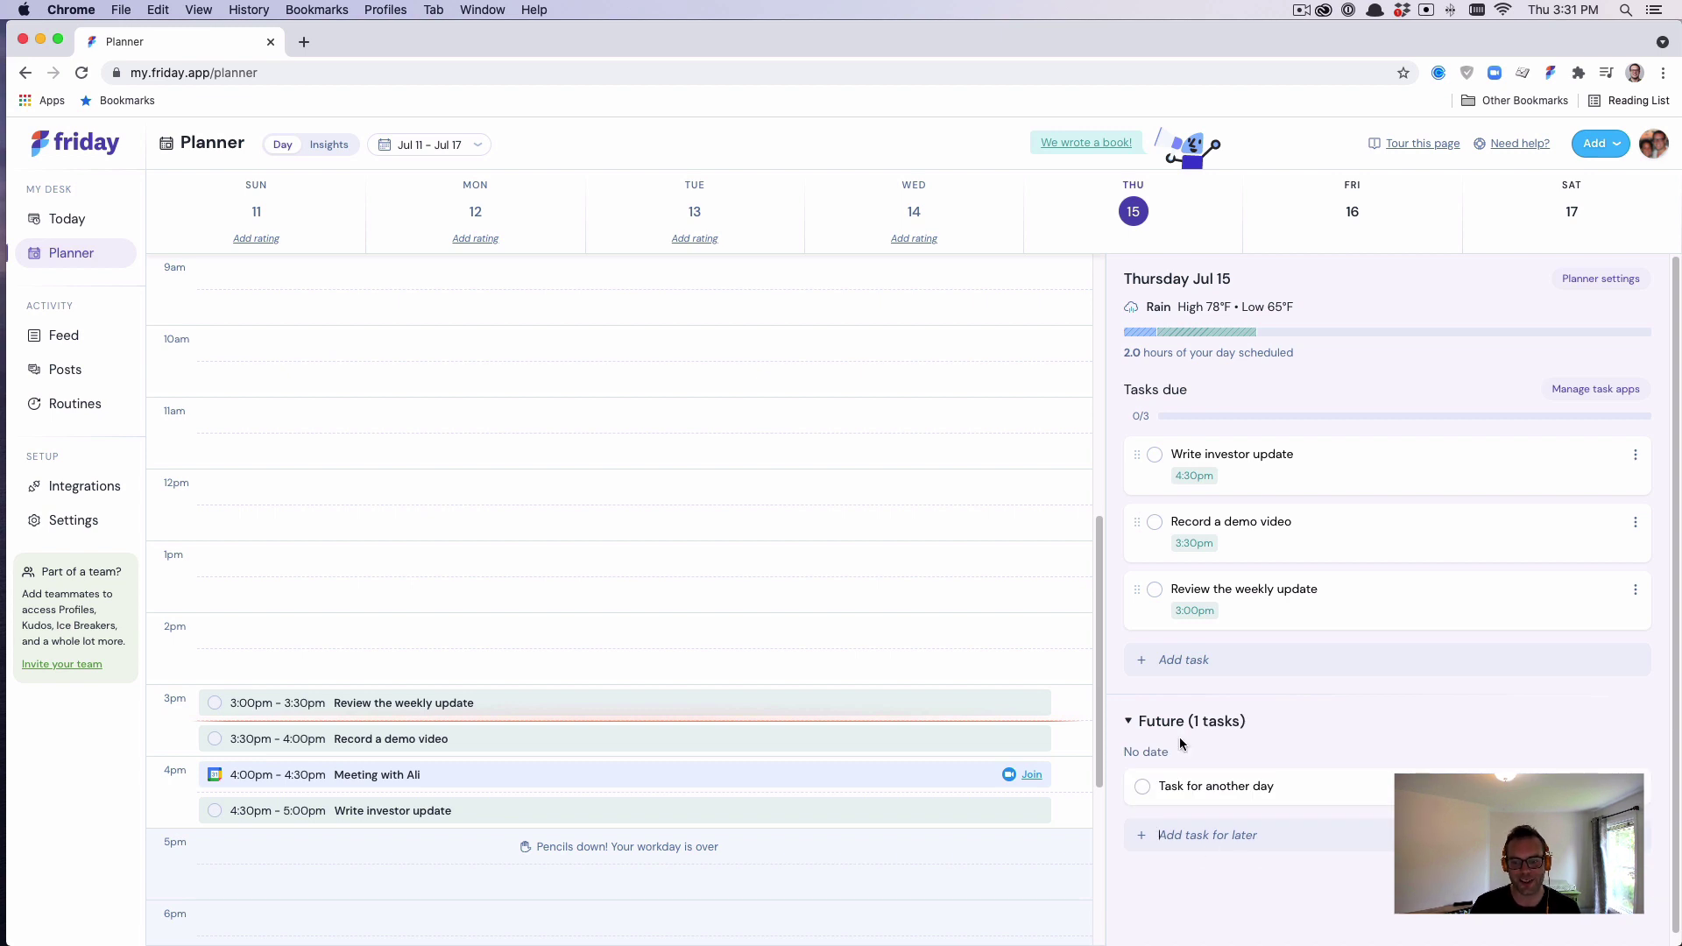
pyautogui.click(1183, 722)
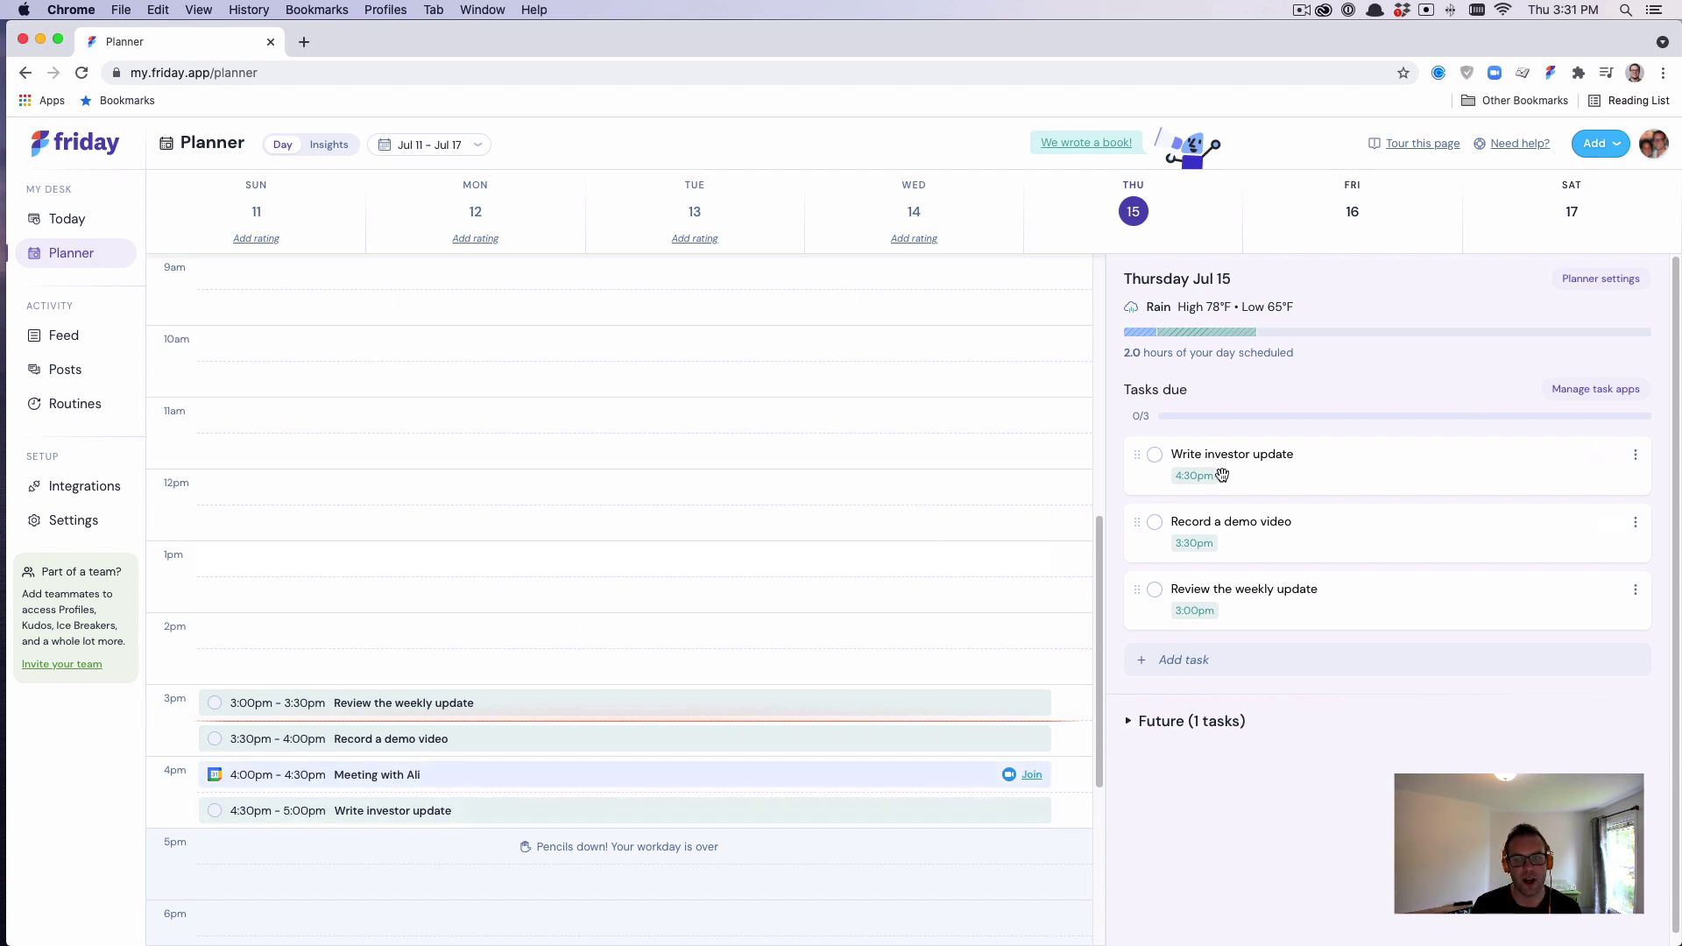
pyautogui.moveTo(1223, 455)
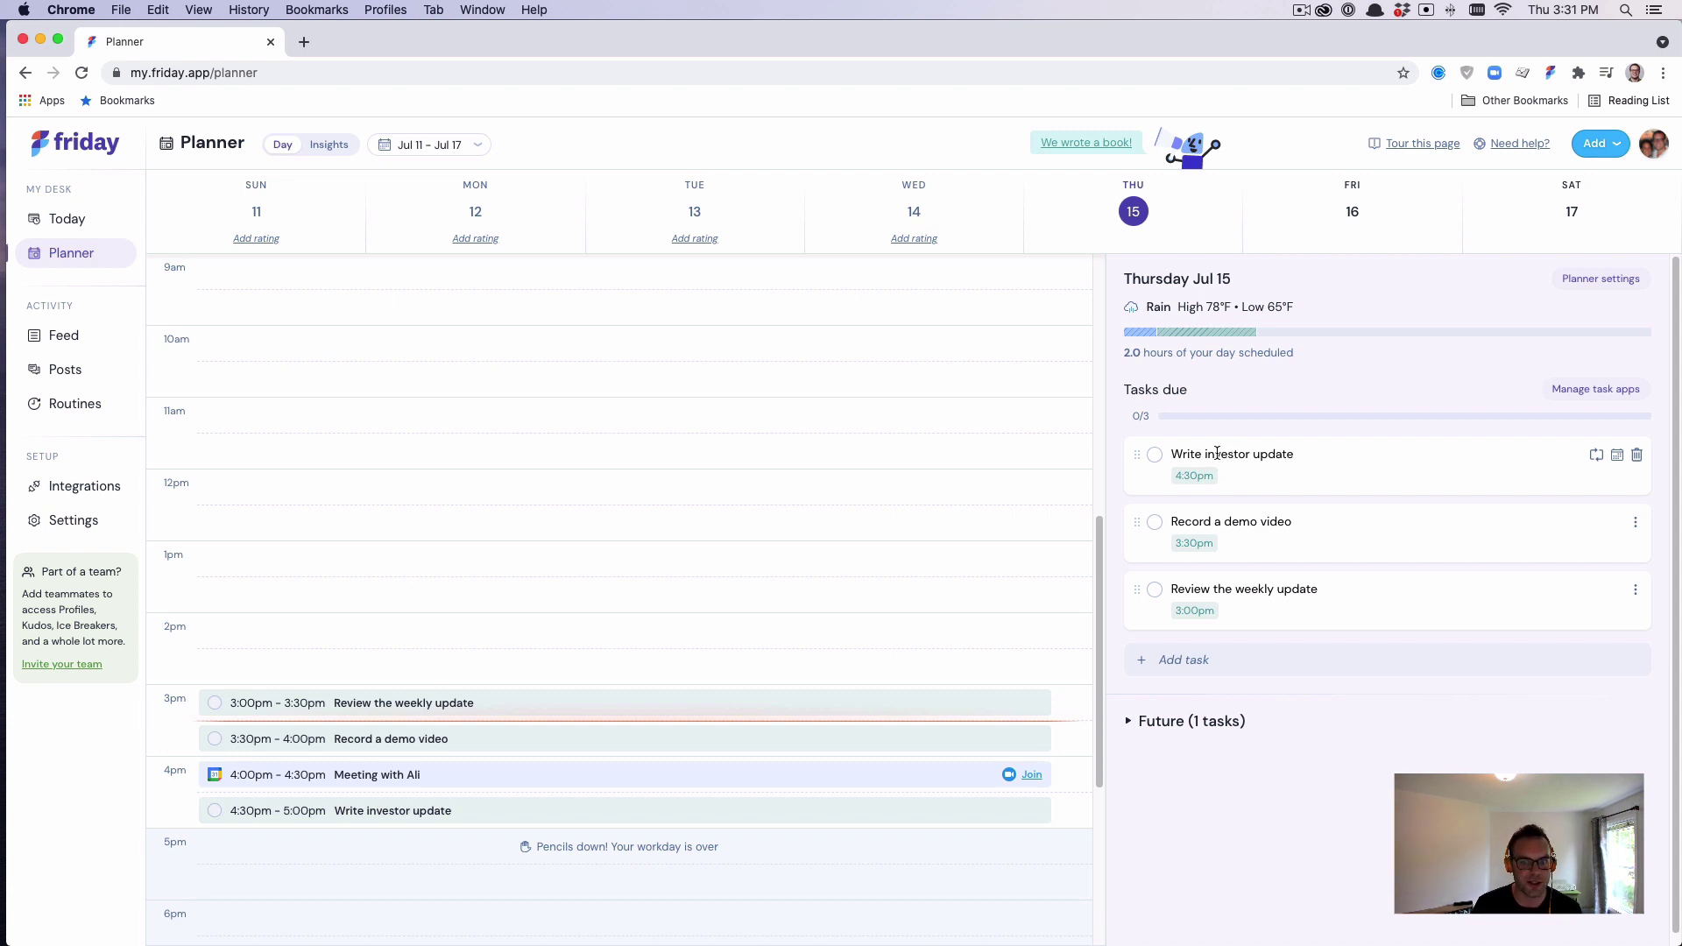
# Mark Record a demo video complete on the Today page and dismiss the Chrome notification.
pyautogui.click(75, 223)
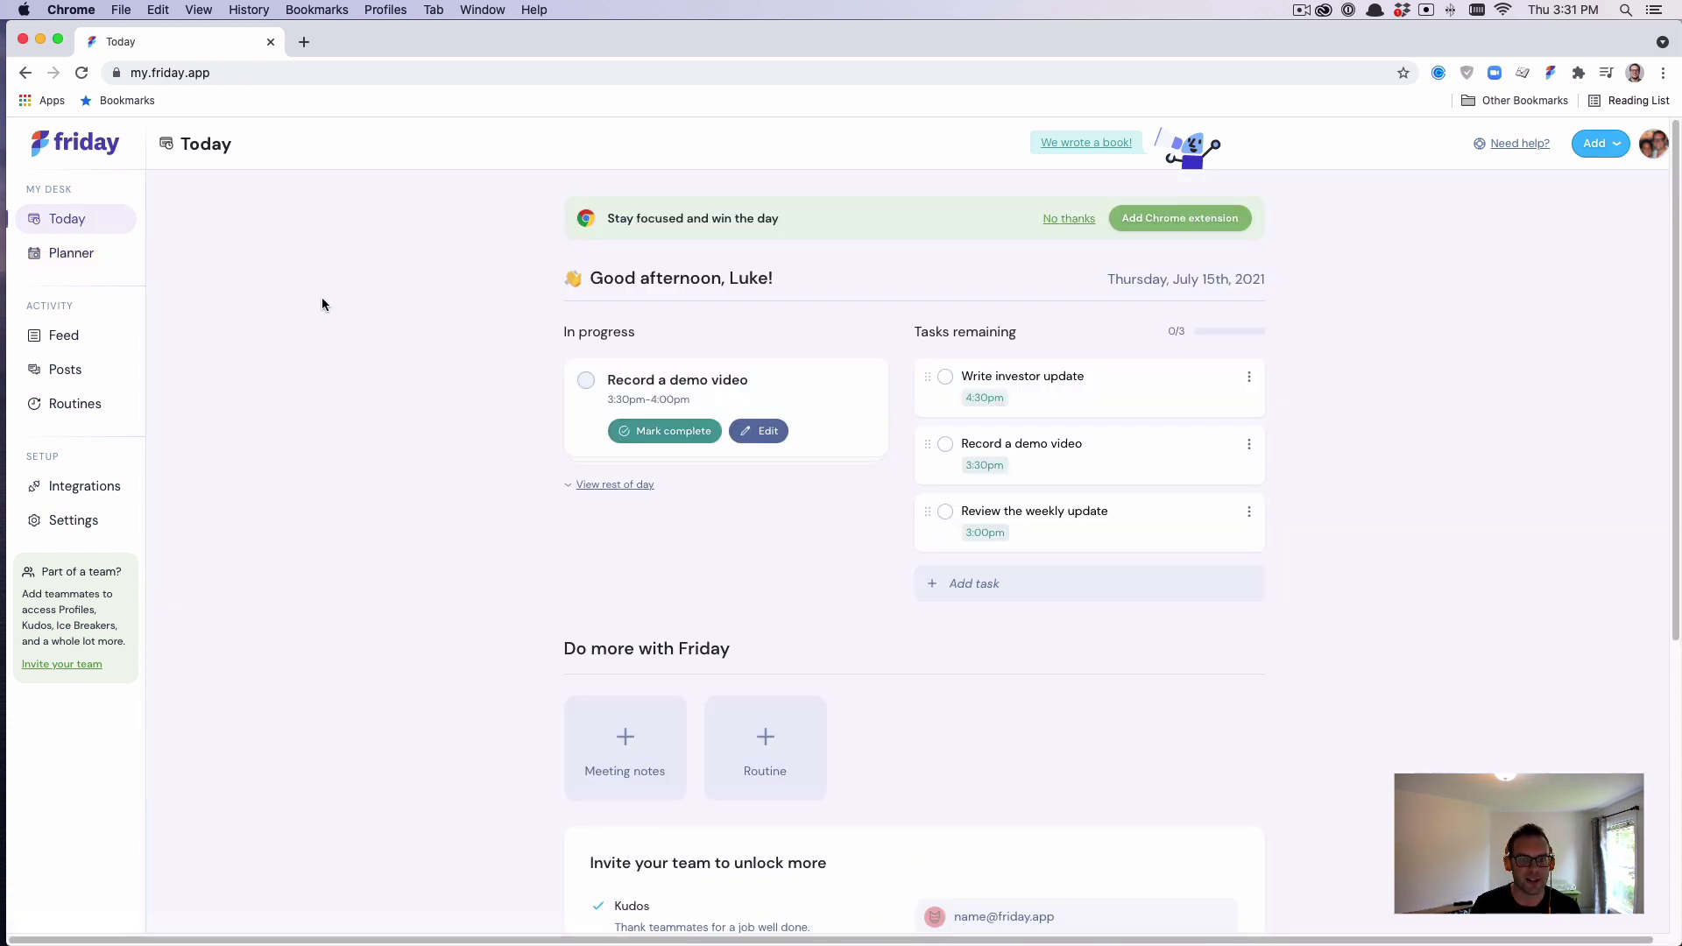
pyautogui.click(631, 430)
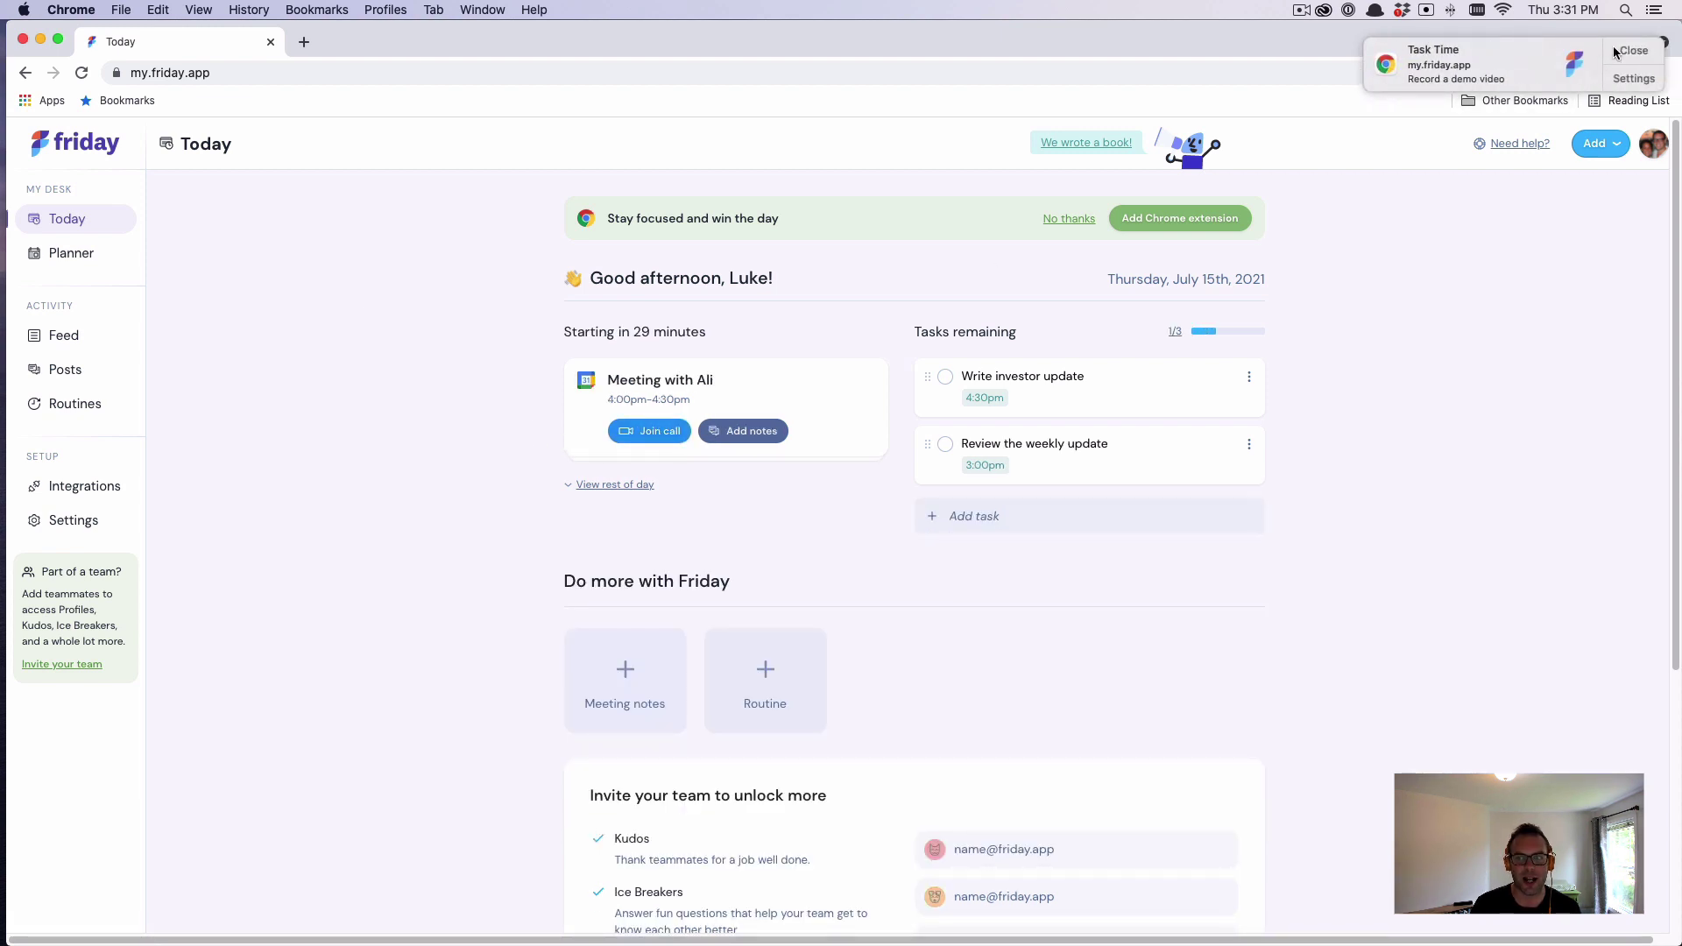
pyautogui.click(1632, 51)
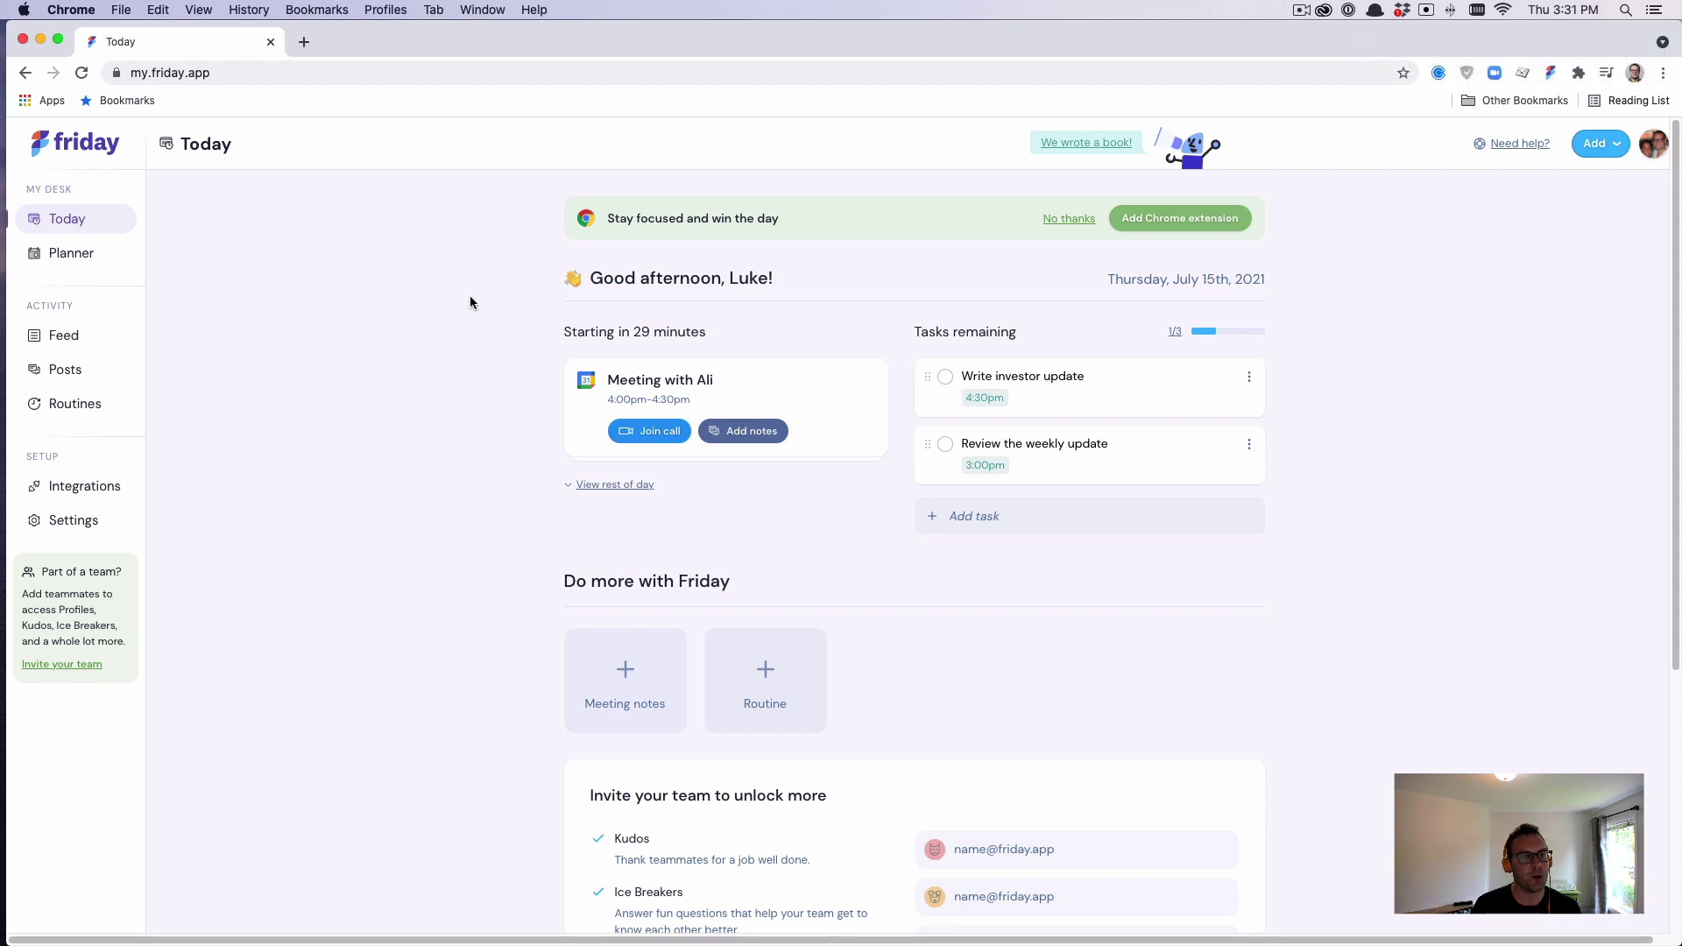